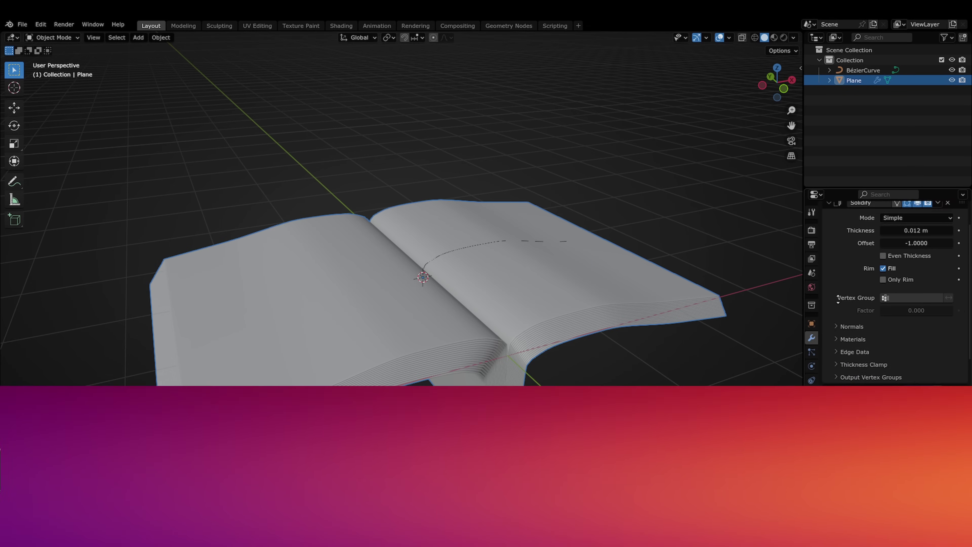
Apply the Solidify modifier on the book's page mesh.
{"action": "scroll", "coordinate": [831, 356], "scroll_direction": "up", "scroll_amount": 2}
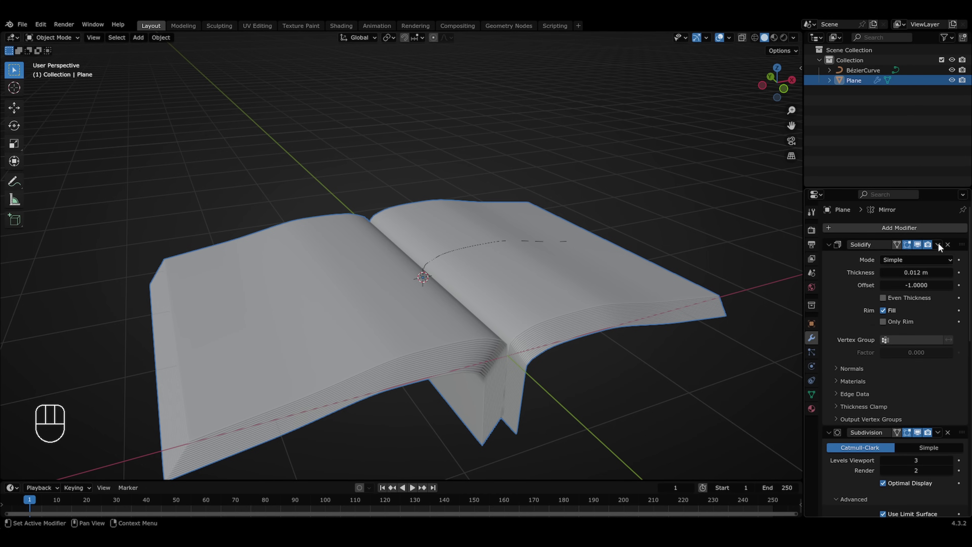
{"action": "left_click", "coordinate": [938, 245]}
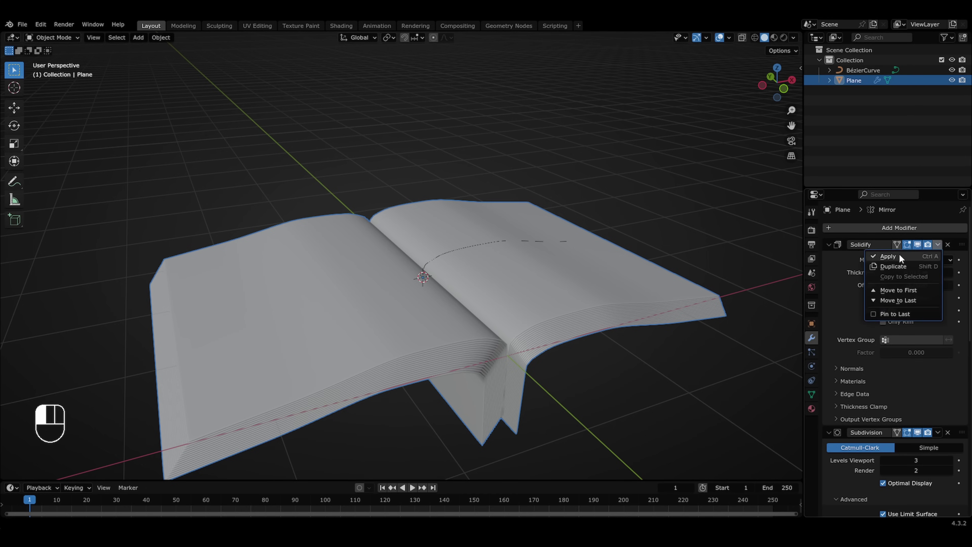
{"action": "left_click", "coordinate": [888, 256]}
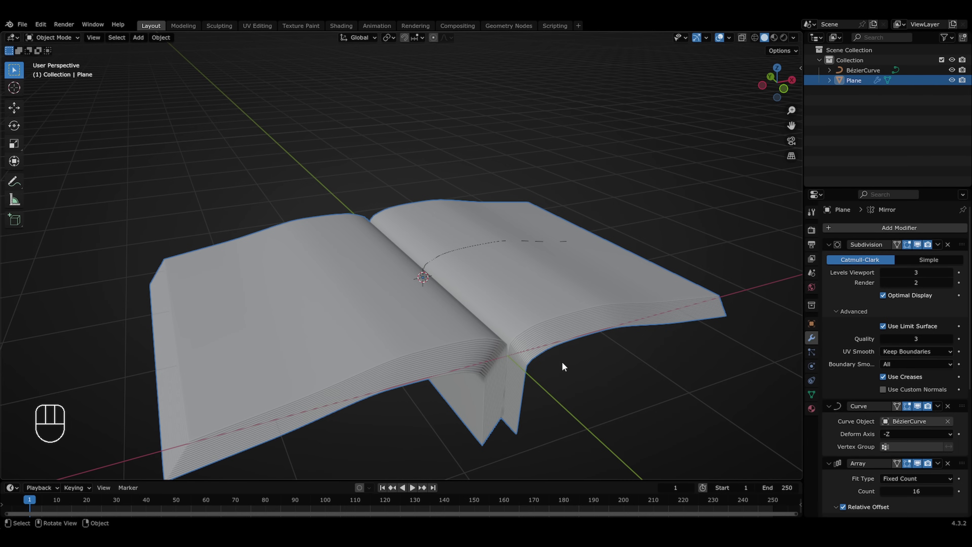
{"action": "middle_click_drag", "start_coordinate": [582, 378], "coordinate": [577, 380]}
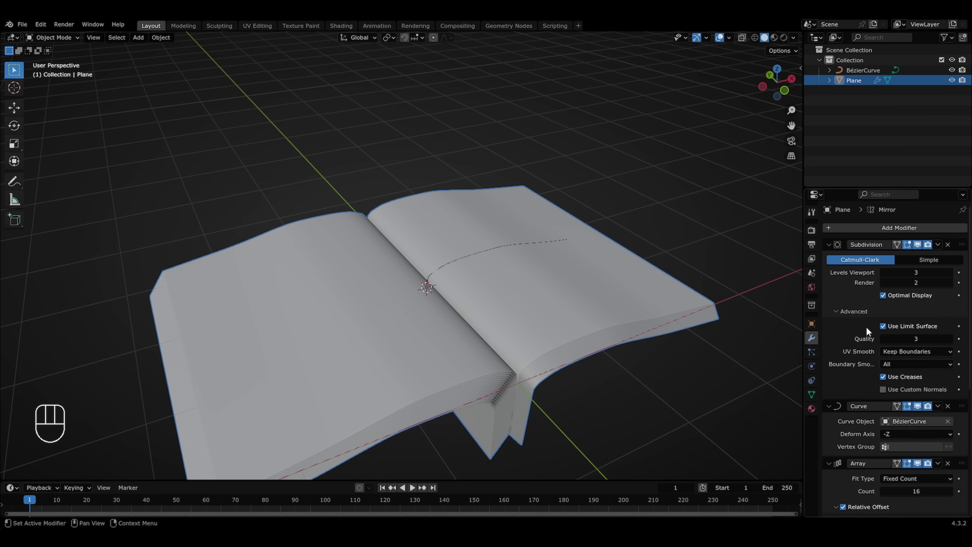
Try a viewport level of 0 on the Subdivision modifier, and undo the change.
{"action": "left_click", "coordinate": [900, 274]}
{"action": "left_click_drag", "start_coordinate": [899, 274], "coordinate": [852, 274]}
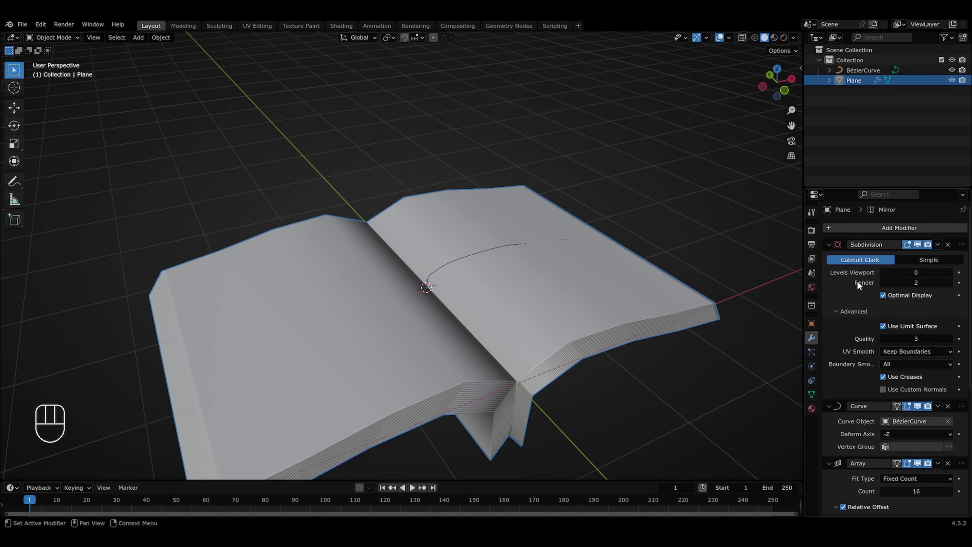
{"action": "key", "text": "ctrl+z"}
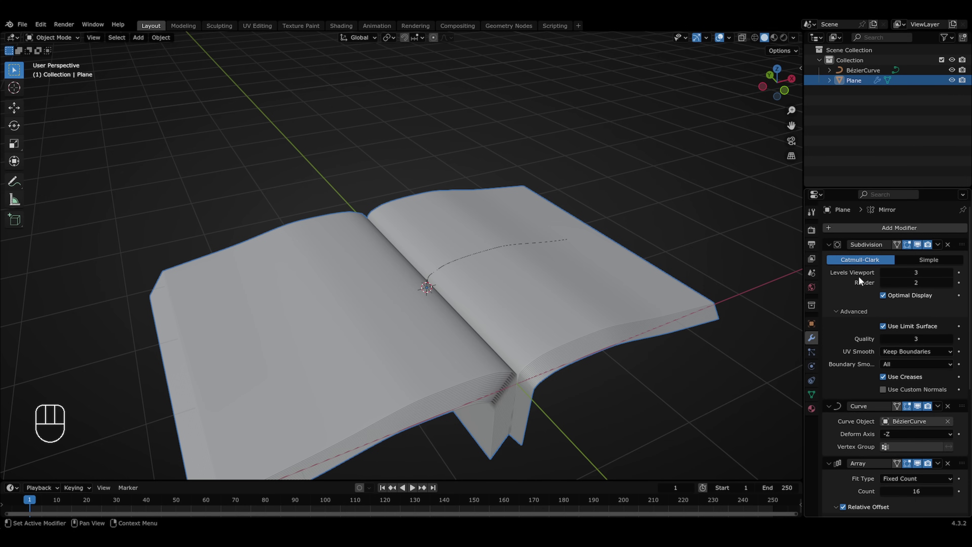
Apply the Subdivision, Curve and Array modifiers in stack order, keeping the Mirror modifier live.
{"action": "left_click", "coordinate": [950, 283]}
{"action": "left_click", "coordinate": [938, 246]}
{"action": "left_click", "coordinate": [929, 257]}
{"action": "left_click", "coordinate": [938, 245]}
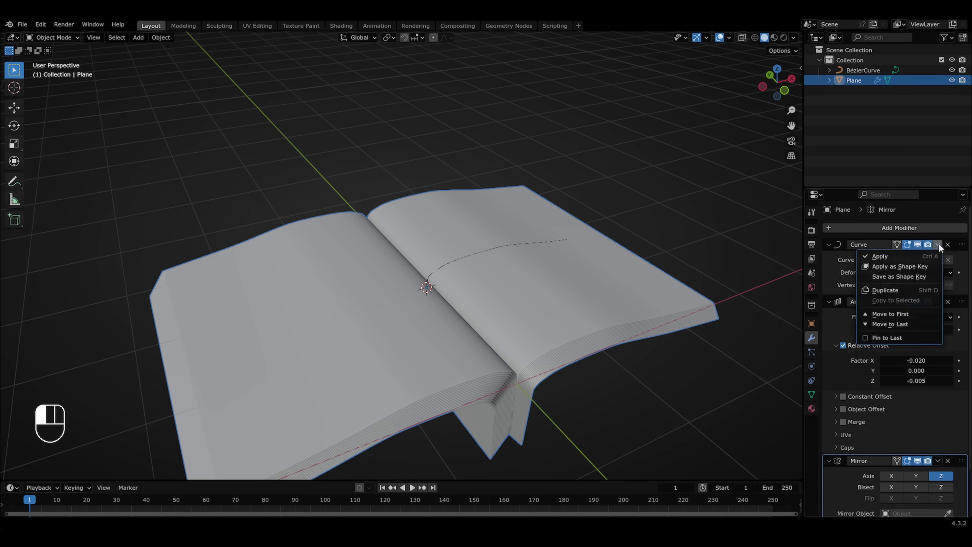
{"action": "left_click", "coordinate": [928, 254]}
{"action": "left_click", "coordinate": [938, 246]}
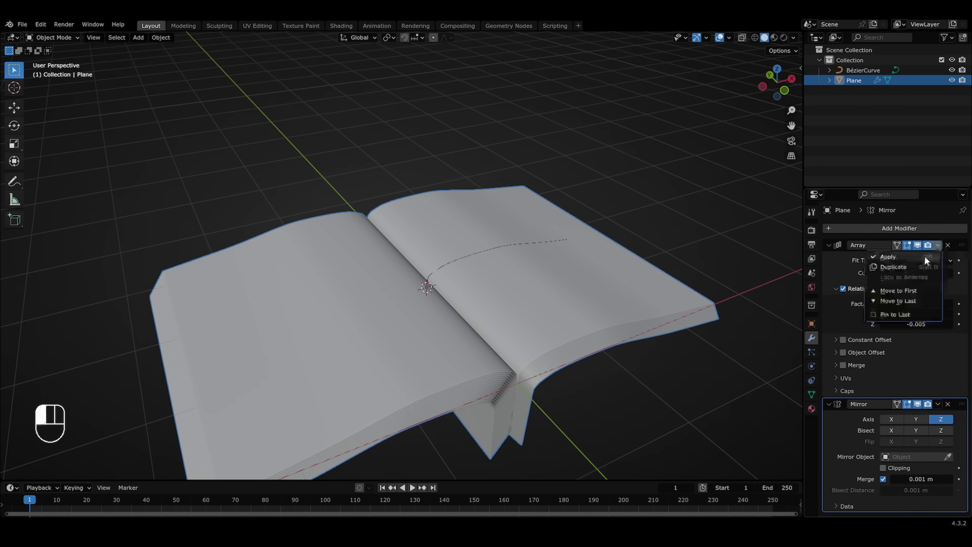
{"action": "left_click", "coordinate": [926, 257]}
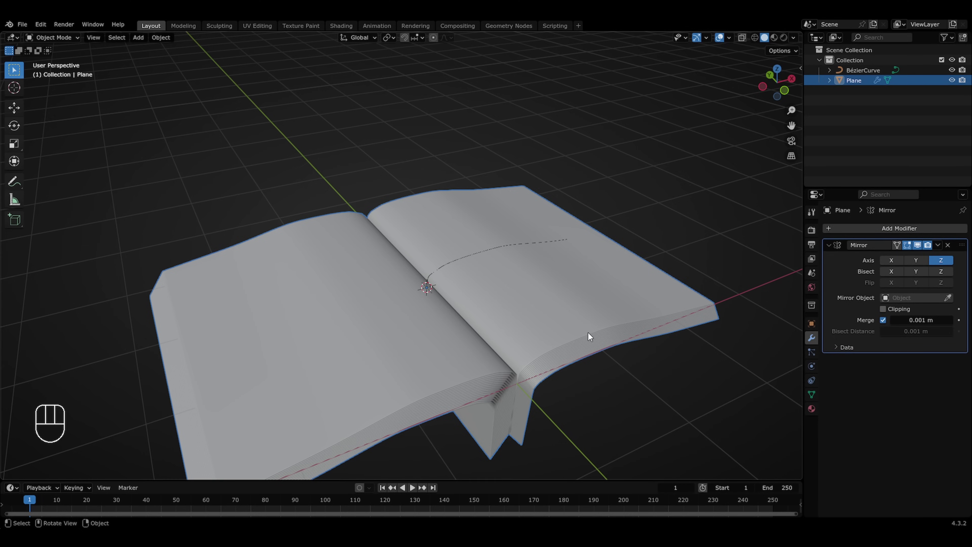
Enter Edit Mode on the page mesh and try a free move of the whole geometry, cancelling it.
{"action": "key", "text": "Tab"}
{"action": "key", "text": "g"}
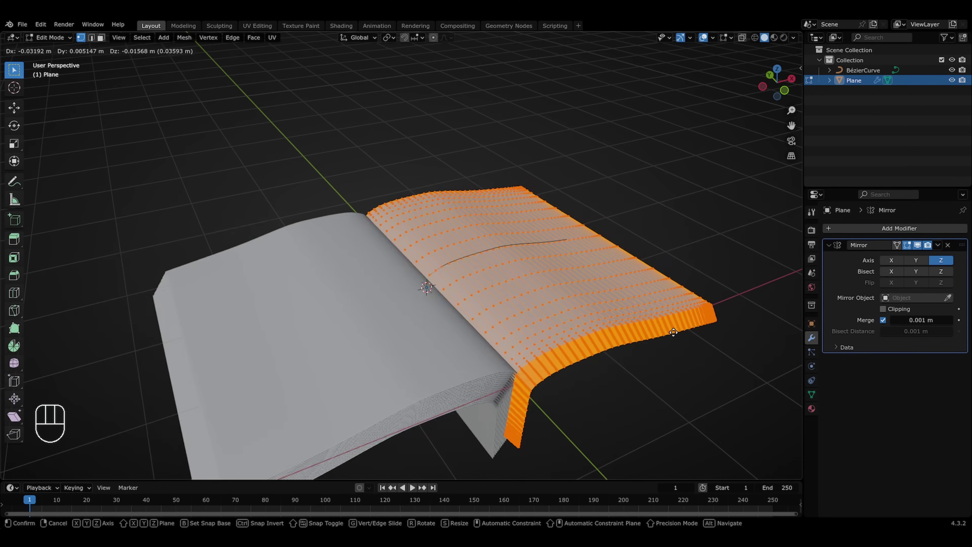
{"action": "key", "text": "Escape"}
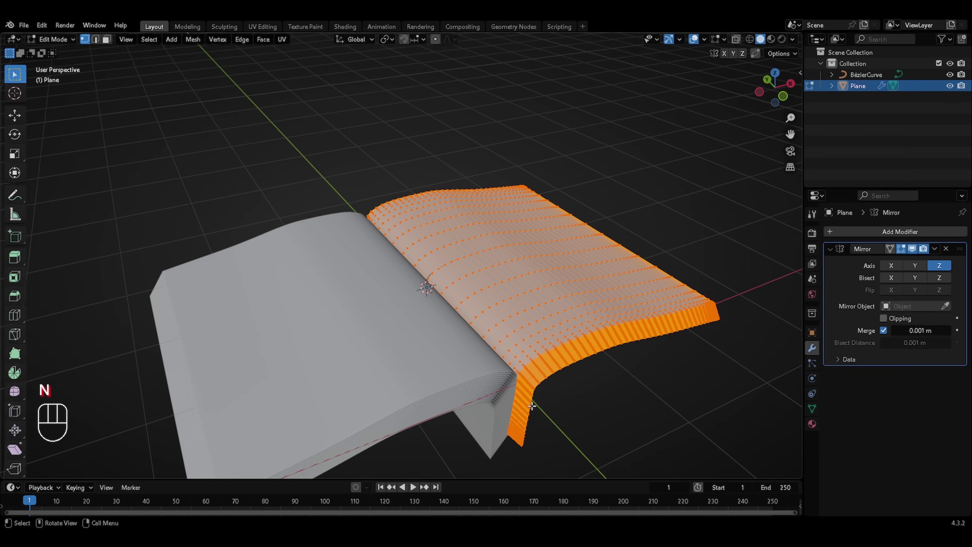
In front view with X-ray on, select the uneven lower page ends at the spine and flatten them by scaling Z to 0.
{"action": "key", "text": "KP_1"}
{"action": "middle_click_drag", "start_coordinate": [547, 341], "coordinate": [580, 219], "text": "ctrl"}
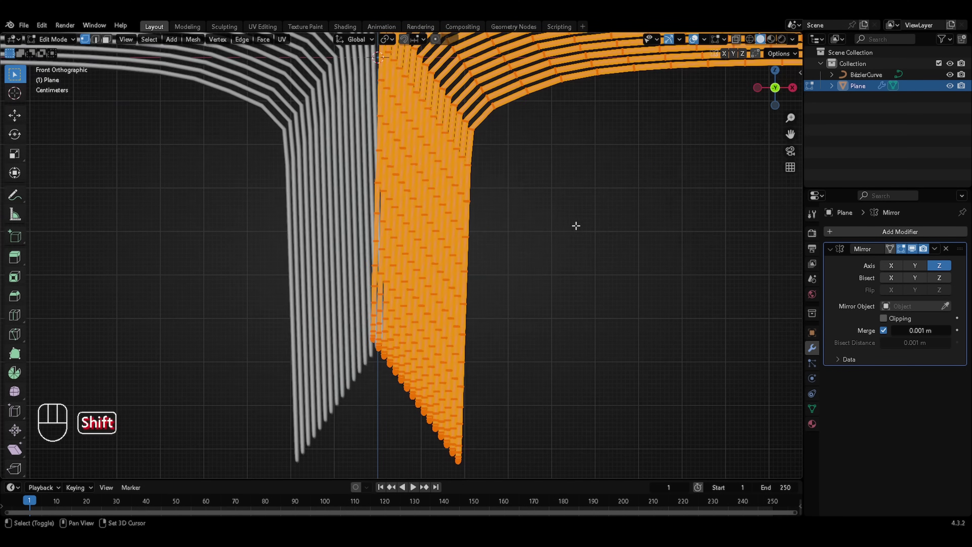
{"action": "middle_click_drag", "start_coordinate": [552, 367], "coordinate": [380, 160], "text": "ctrl"}
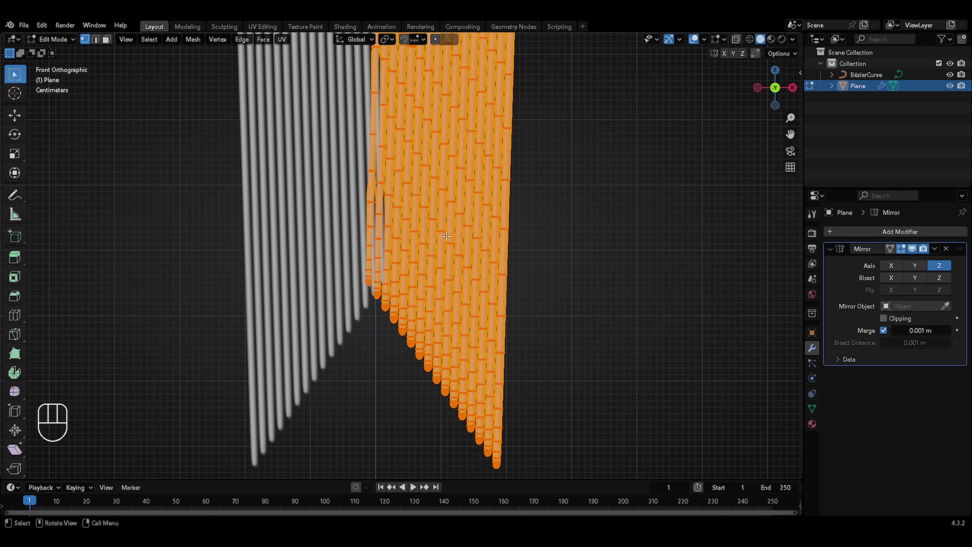
{"action": "key", "text": "alt+z"}
{"action": "left_click_drag", "start_coordinate": [292, 97], "coordinate": [690, 474]}
{"action": "key", "text": "alt+z"}
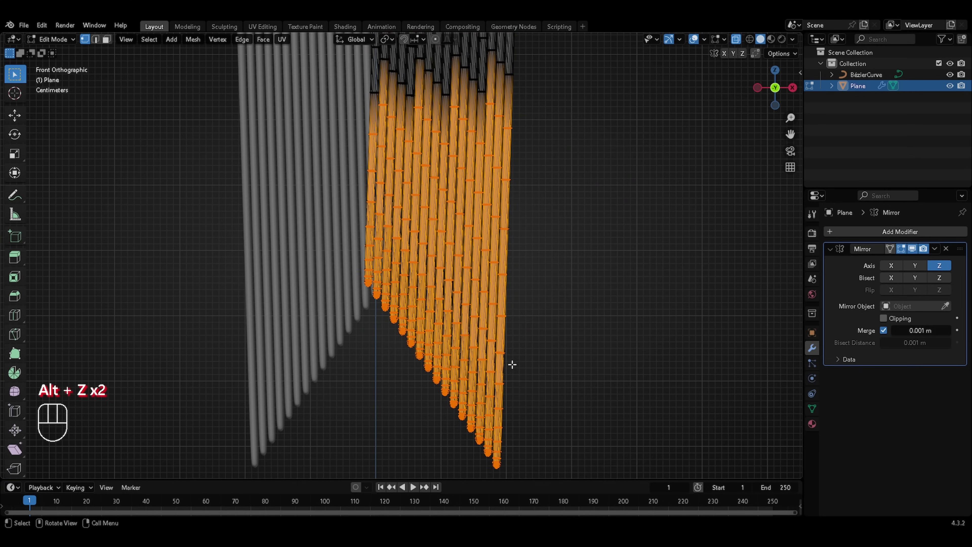
{"action": "left_click_drag", "start_coordinate": [311, 73], "coordinate": [667, 473]}
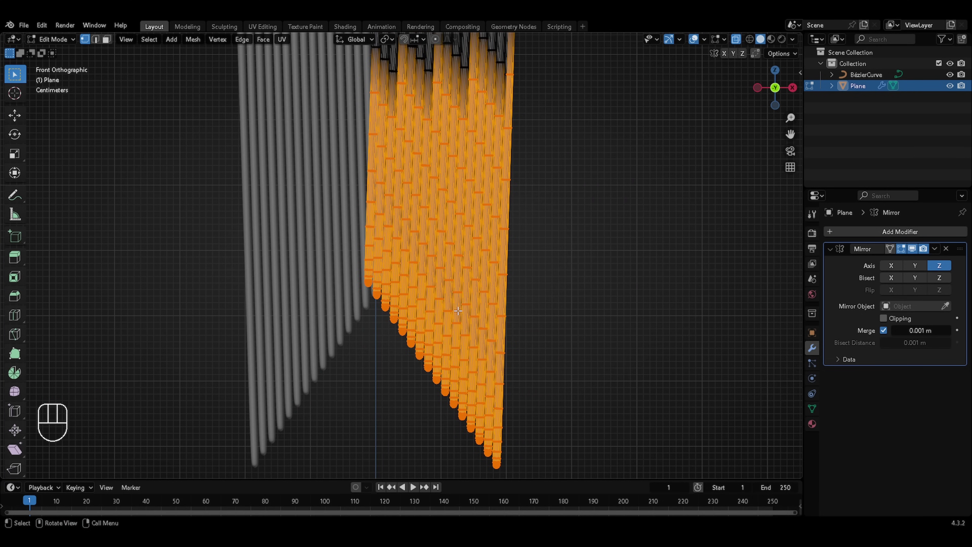
{"action": "key", "text": "s"}
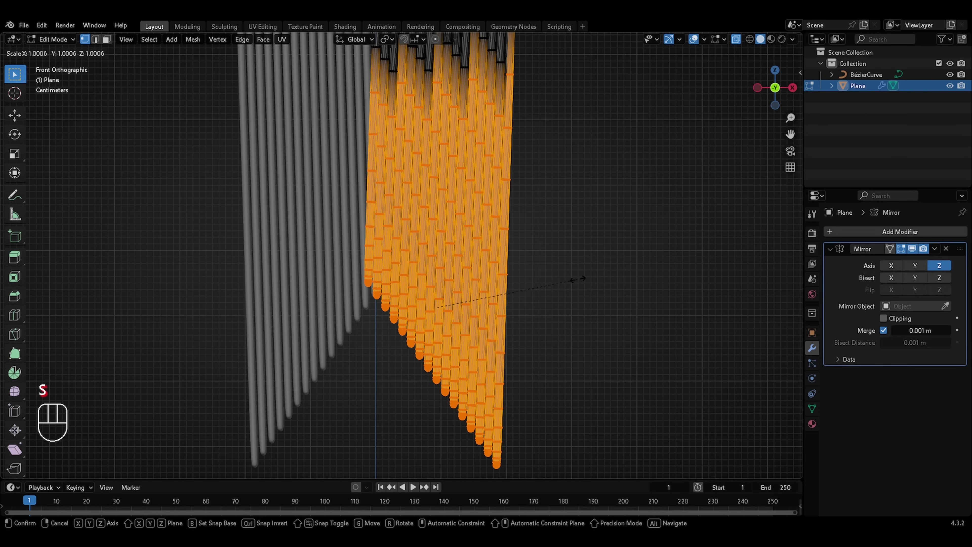
{"action": "key", "text": "z"}
{"action": "key", "text": "KP_0"}
{"action": "key", "text": "KP_Enter"}
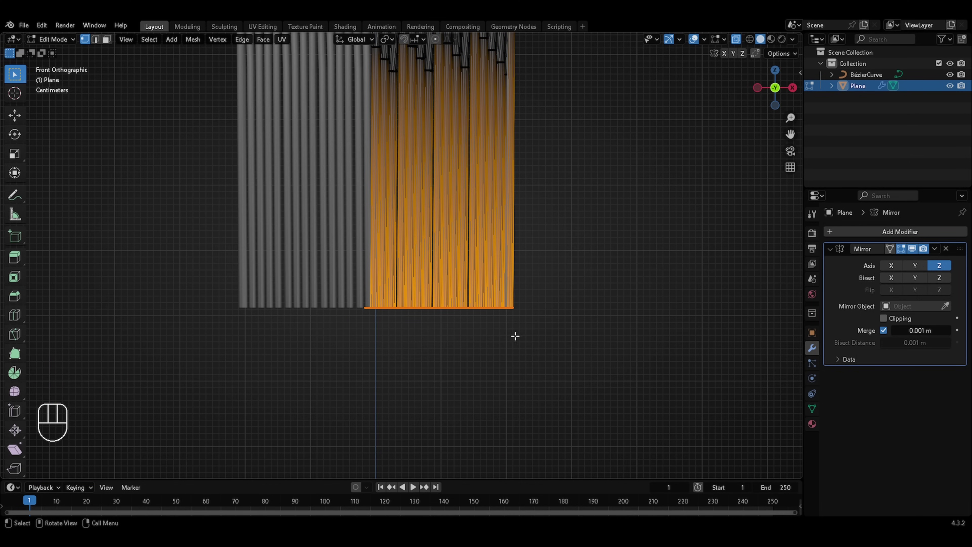
Turn off X-ray, clear the selection and examine the flattened page ends from beneath the spine.
{"action": "middle_click_drag", "start_coordinate": [430, 292], "coordinate": [540, 272], "text": "ctrl"}
{"action": "mouse_move", "coordinate": [450, 277]}
{"action": "middle_mouse_down"}
{"action": "mouse_move", "coordinate": [576, 223]}
{"action": "mouse_move", "coordinate": [537, 104]}
{"action": "mouse_move", "coordinate": [513, 115]}
{"action": "mouse_move", "coordinate": [489, 162]}
{"action": "mouse_move", "coordinate": [519, 107]}
{"action": "mouse_move", "coordinate": [494, 137]}
{"action": "mouse_move", "coordinate": [512, 165]}
{"action": "middle_mouse_up"}
{"action": "key", "text": "alt+z"}
{"action": "key", "text": "alt+a"}
{"action": "middle_click_drag", "start_coordinate": [419, 203], "coordinate": [427, 332]}
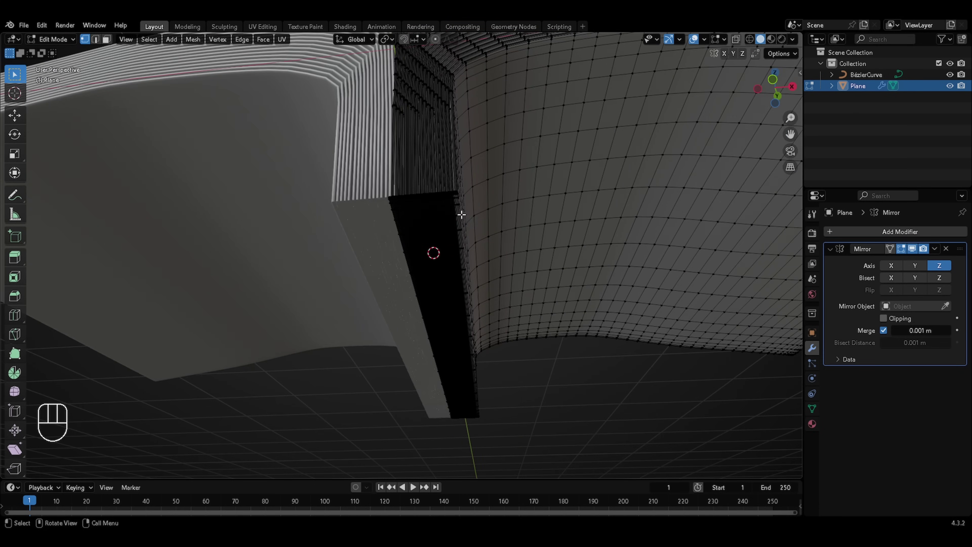
{"action": "middle_click_drag", "start_coordinate": [453, 257], "coordinate": [450, 239]}
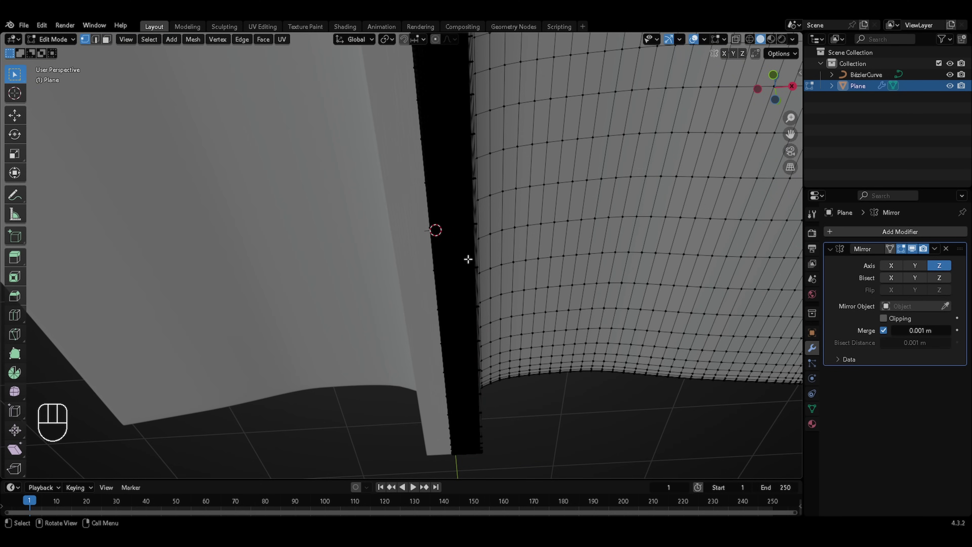
{"action": "middle_click_drag", "start_coordinate": [468, 260], "coordinate": [538, 238]}
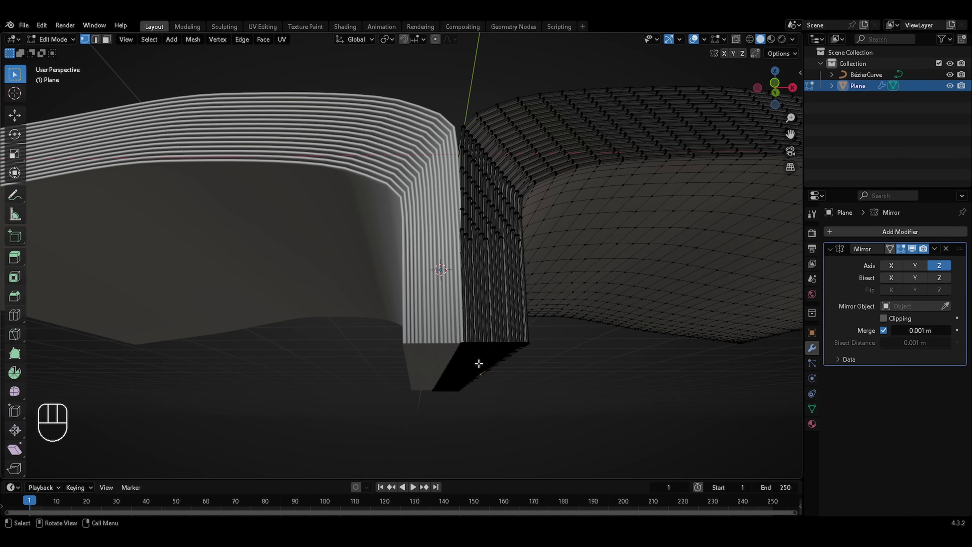
In front view with X-ray on, select the flattened page ends at the spine's base and delete their faces.
{"action": "key", "text": "KP_1"}
{"action": "middle_click_drag", "start_coordinate": [563, 277], "coordinate": [600, 189], "text": "ctrl"}
{"action": "middle_click_drag", "start_coordinate": [521, 390], "coordinate": [543, 250], "text": "shift"}
{"action": "left_click_drag", "start_coordinate": [555, 261], "coordinate": [354, 343]}
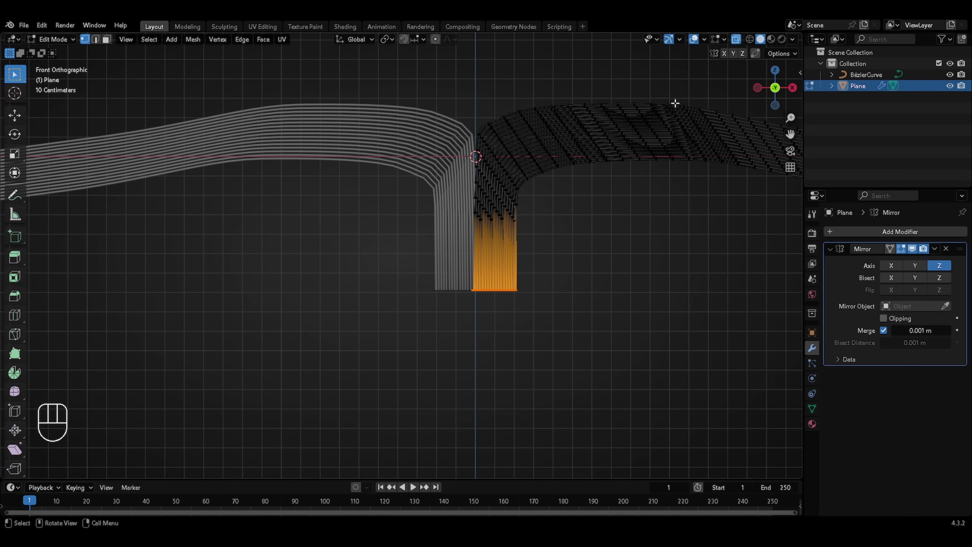
{"action": "key", "text": "x"}
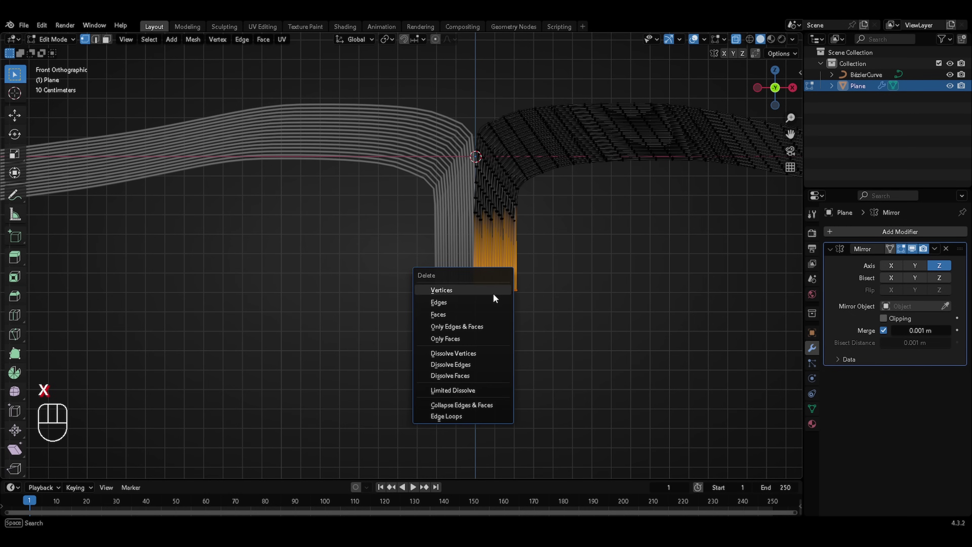
{"action": "left_click", "coordinate": [482, 314]}
{"action": "key", "text": "alt+z"}
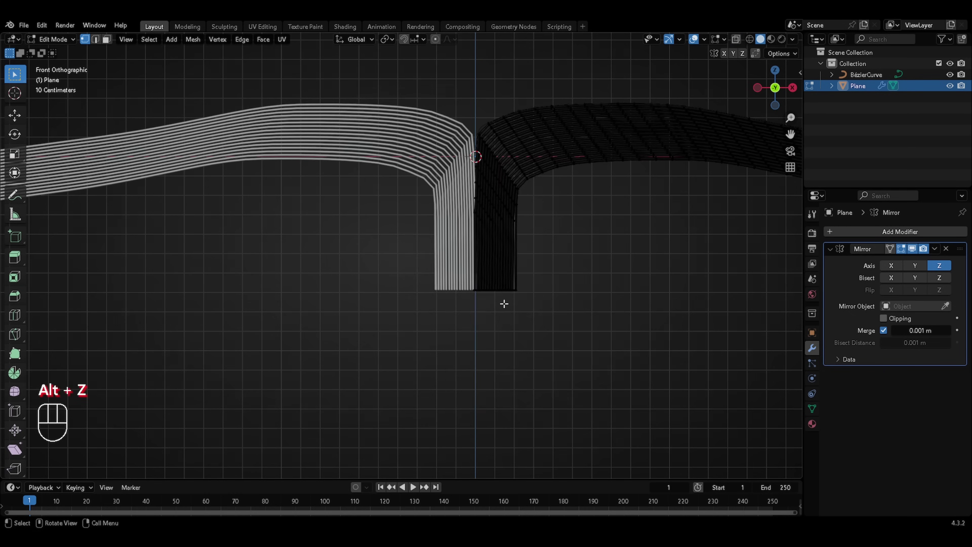
Select the whole lowest page as linked geometry and place a duplicate slightly below and outward from it in front view.
{"action": "middle_click_drag", "start_coordinate": [506, 306], "coordinate": [476, 145]}
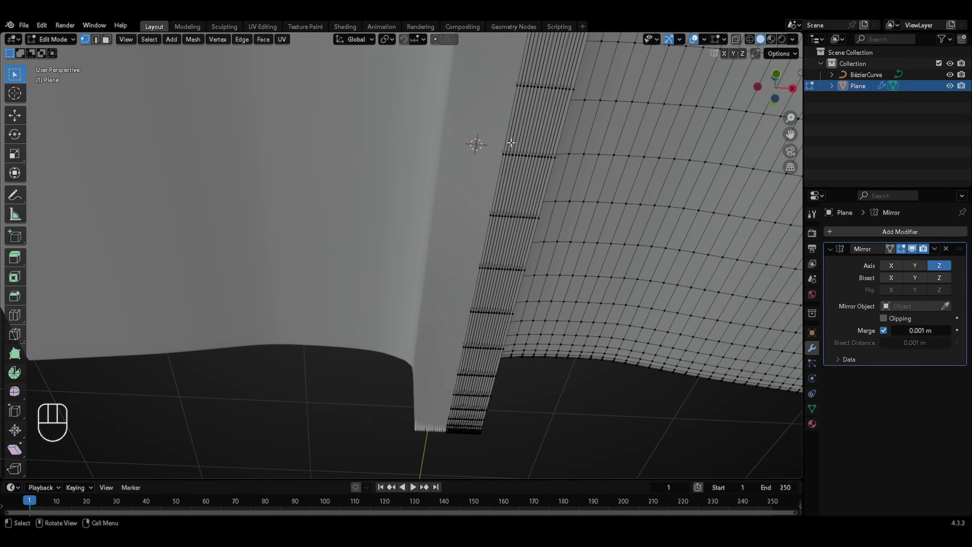
{"action": "middle_click_drag", "start_coordinate": [522, 225], "coordinate": [479, 218], "text": "ctrl"}
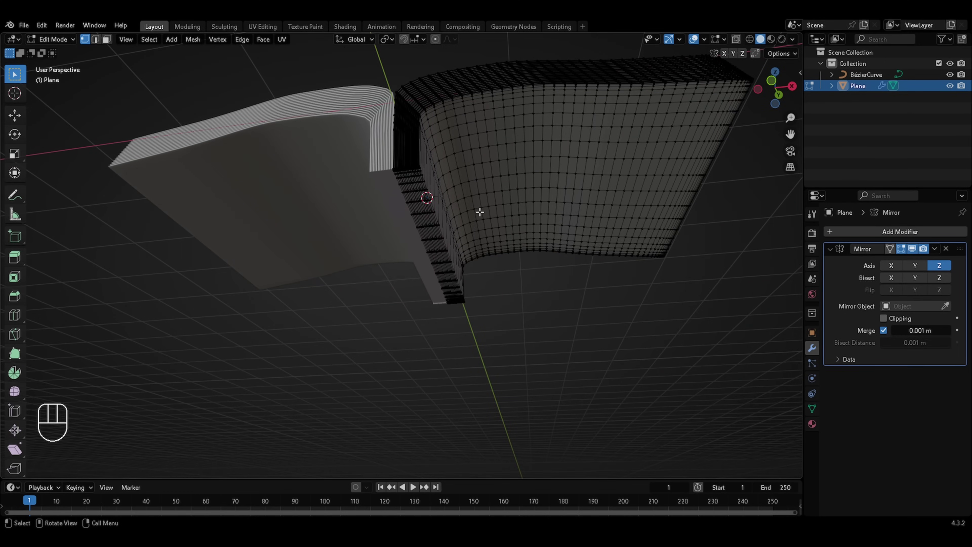
{"action": "middle_click_drag", "start_coordinate": [482, 189], "coordinate": [485, 227]}
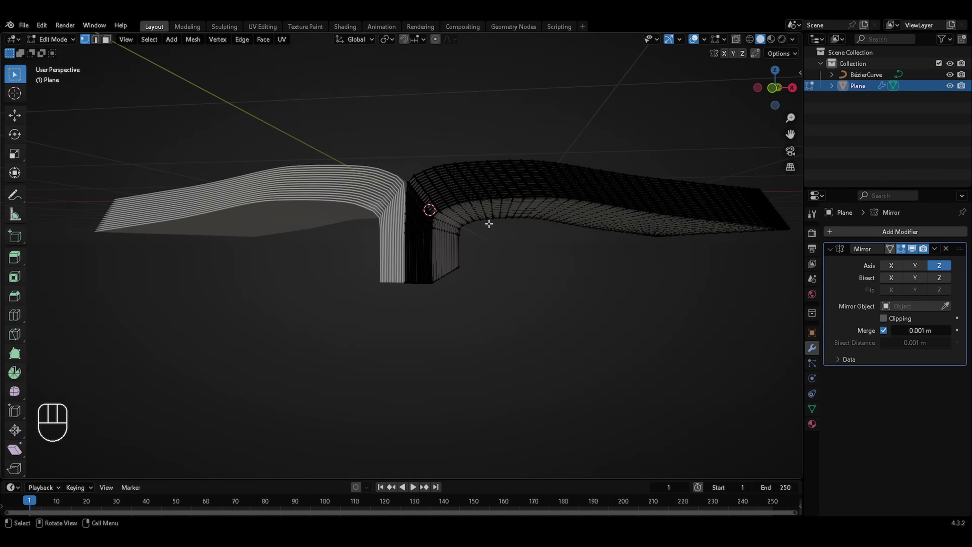
{"action": "middle_click_drag", "start_coordinate": [532, 283], "coordinate": [523, 209]}
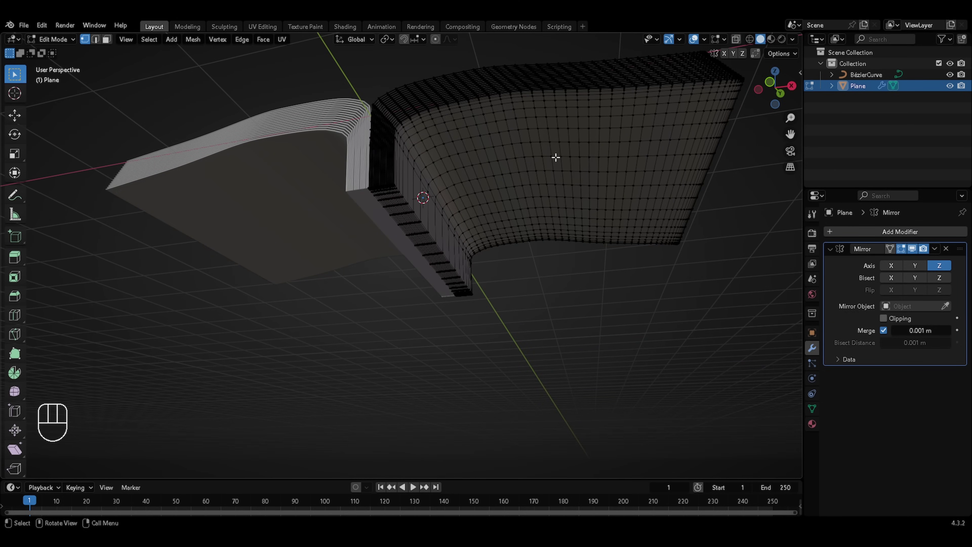
{"action": "key", "text": "l"}
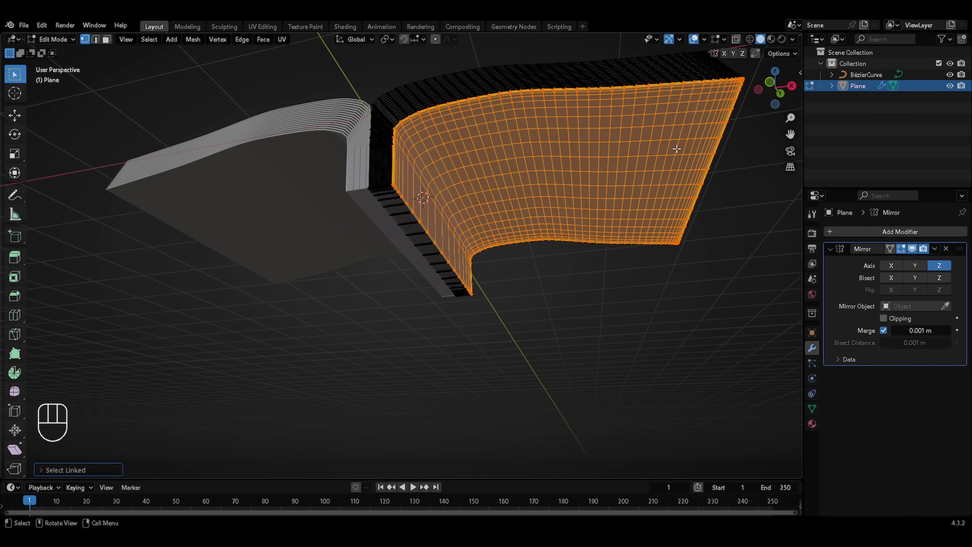
{"action": "key", "text": "KP_1"}
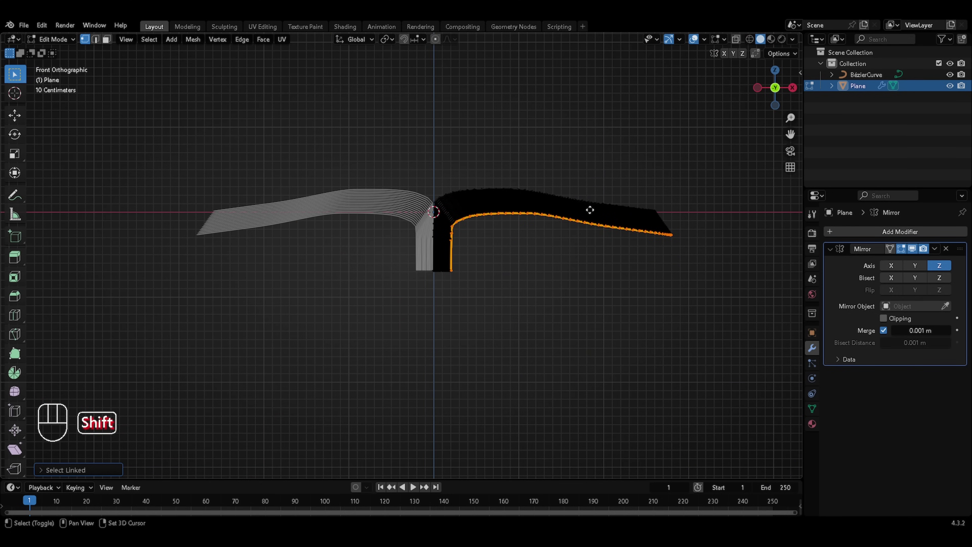
{"action": "key", "text": "shift+d"}
{"action": "left_click", "coordinate": [575, 221]}
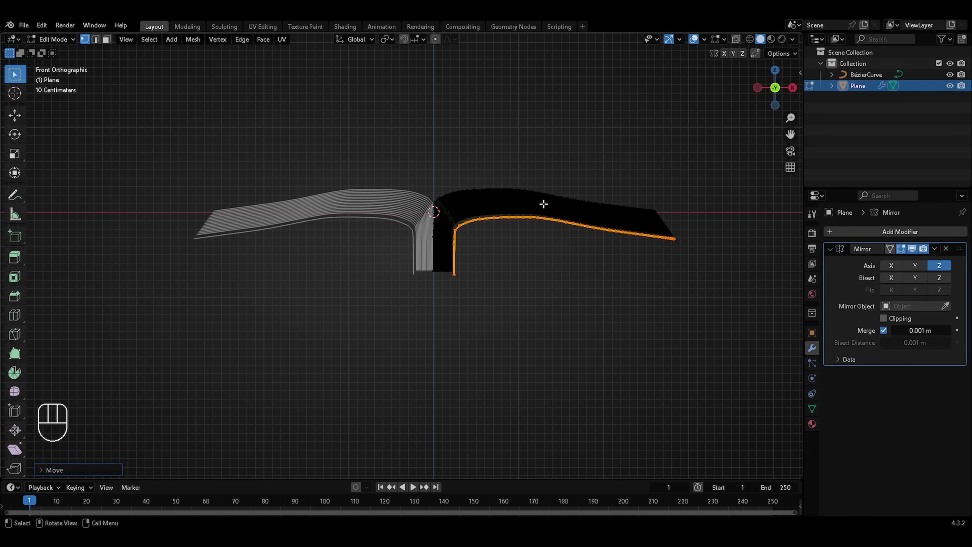
Separate the duplicated page into its own object and select it in Object Mode.
{"action": "middle_click_drag", "start_coordinate": [545, 206], "coordinate": [529, 173]}
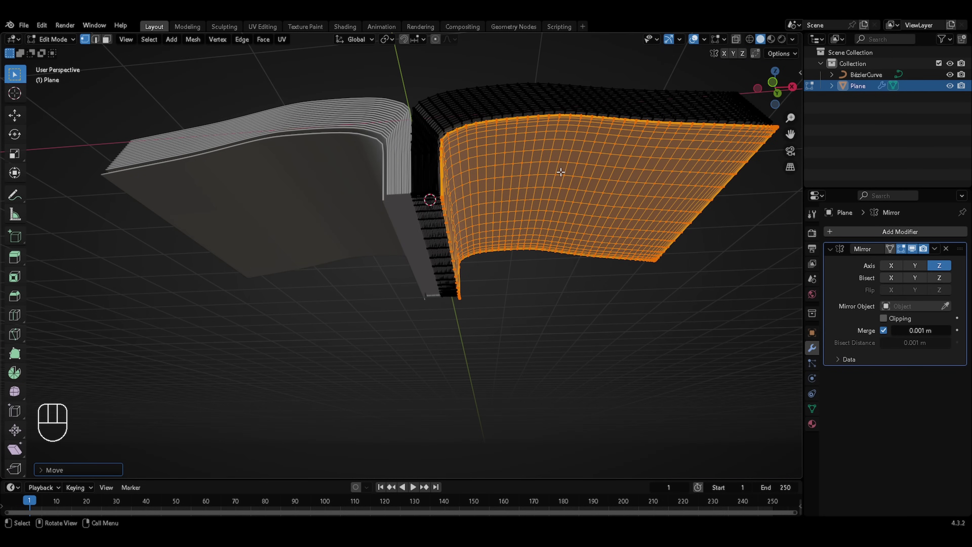
{"action": "key", "text": "bracketleft"}
{"action": "key", "text": "p"}
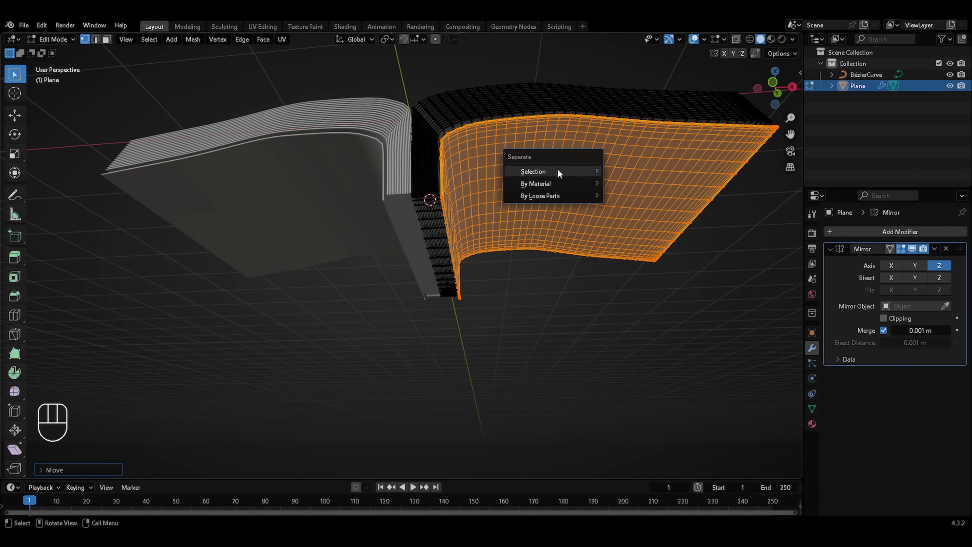
{"action": "left_click", "coordinate": [553, 172]}
{"action": "key", "text": "Tab"}
{"action": "left_click", "coordinate": [567, 159]}
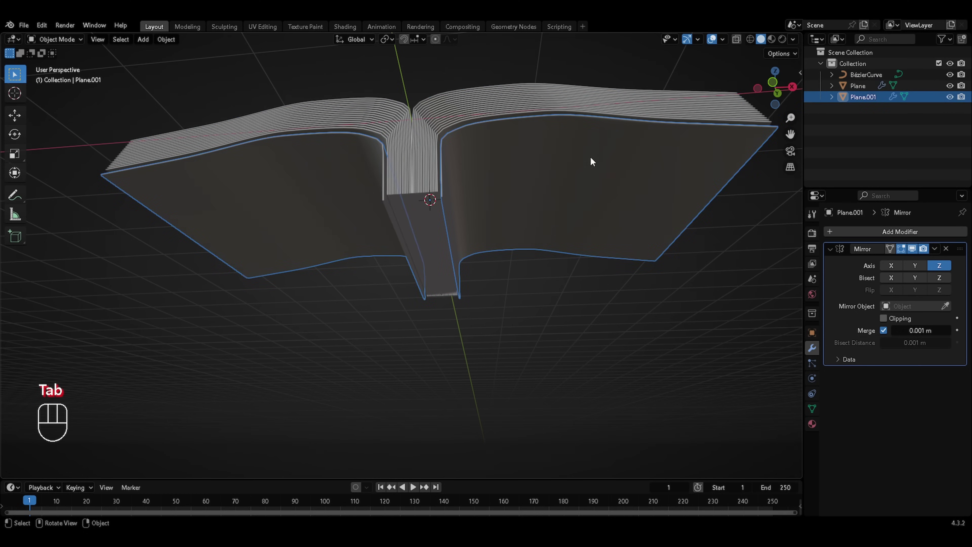
Select the cover's entire mesh in Edit Mode and scale it up slightly so it extends past the pages.
{"action": "key", "text": "Tab"}
{"action": "key", "text": "a"}
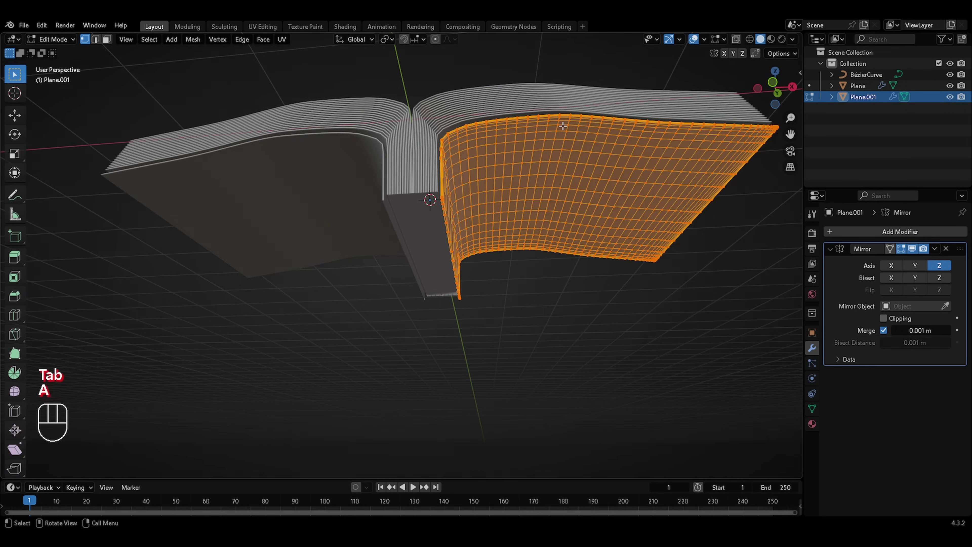
{"action": "middle_click_drag", "start_coordinate": [577, 130], "coordinate": [575, 205]}
{"action": "key", "text": "s"}
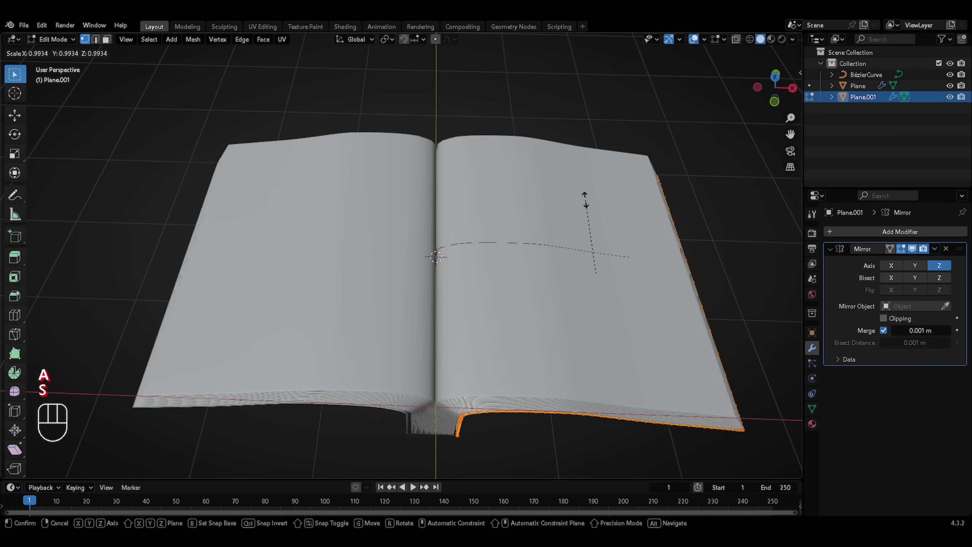
{"action": "left_click", "coordinate": [598, 249]}
Move the whole cover mesh along the X axis, slightly away from the pages at the spine.
{"action": "middle_click_drag", "start_coordinate": [584, 253], "coordinate": [592, 183]}
{"action": "key", "text": "g"}
{"action": "key", "text": "x"}
{"action": "left_click", "coordinate": [553, 230]}
{"action": "key", "text": "n"}
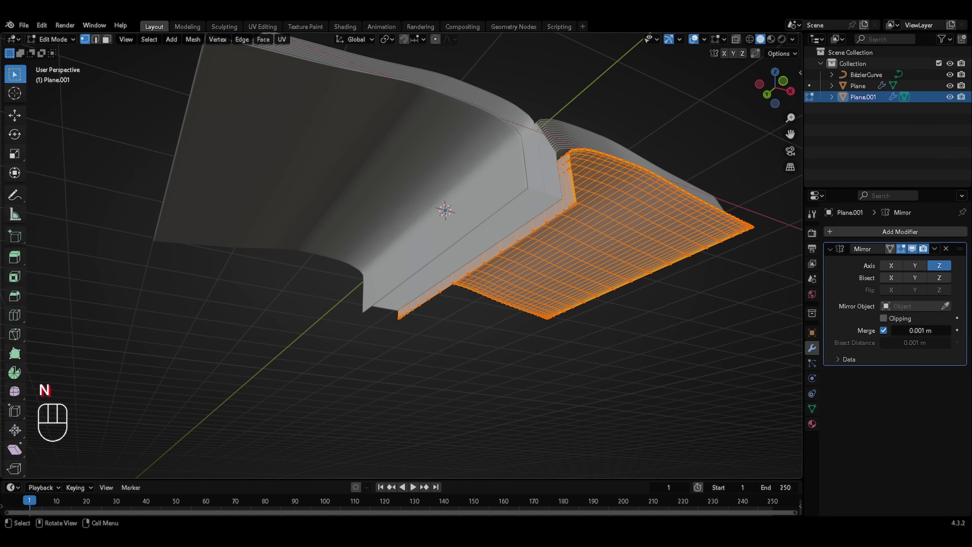
Add a loop cut close to the lower edge of the cover's vertical spine wall.
{"action": "middle_click_drag", "start_coordinate": [591, 184], "coordinate": [545, 262], "text": "shift"}
{"action": "middle_click_drag", "start_coordinate": [546, 262], "coordinate": [513, 192]}
{"action": "left_click", "coordinate": [514, 168]}
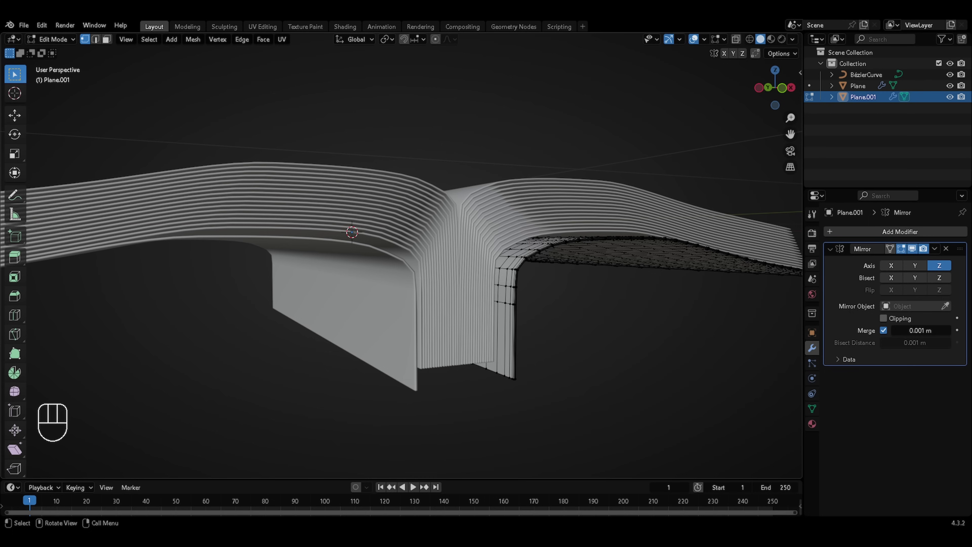
{"action": "key", "text": "ctrl+r"}
{"action": "left_click", "coordinate": [516, 365]}
{"action": "left_click", "coordinate": [519, 380]}
Select the inner face loop along the spine wall's lower edge and extrude it about 0.25 m along X toward the centre.
{"action": "middle_click_drag", "start_coordinate": [517, 353], "coordinate": [440, 276]}
{"action": "key", "text": "3"}
{"action": "left_click", "coordinate": [513, 368], "text": "alt"}
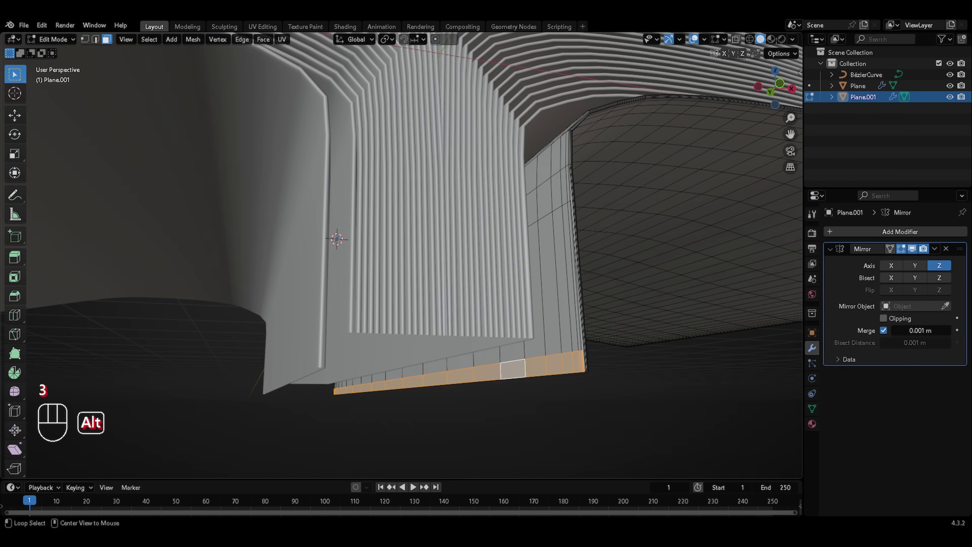
{"action": "key", "text": "KP_1"}
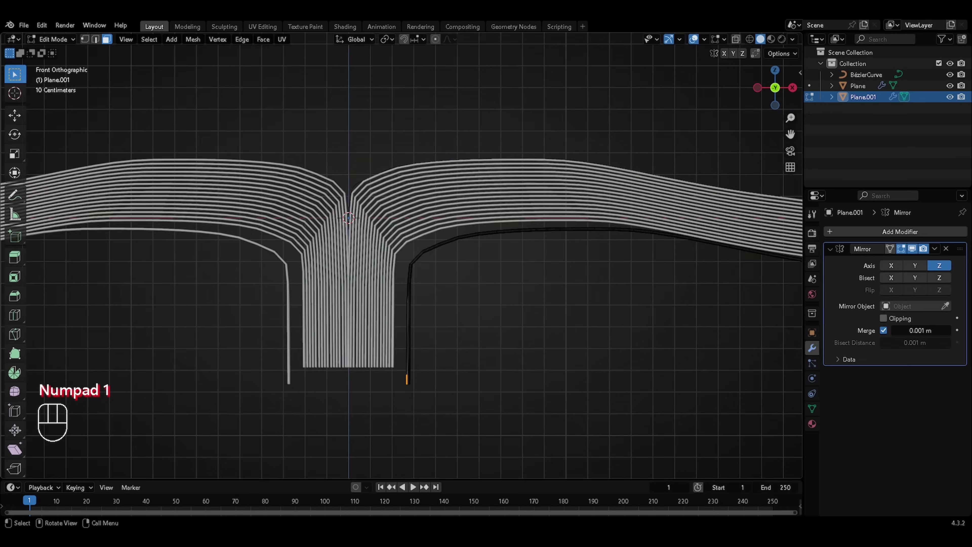
{"action": "key", "text": "e"}
{"action": "key", "text": "x"}
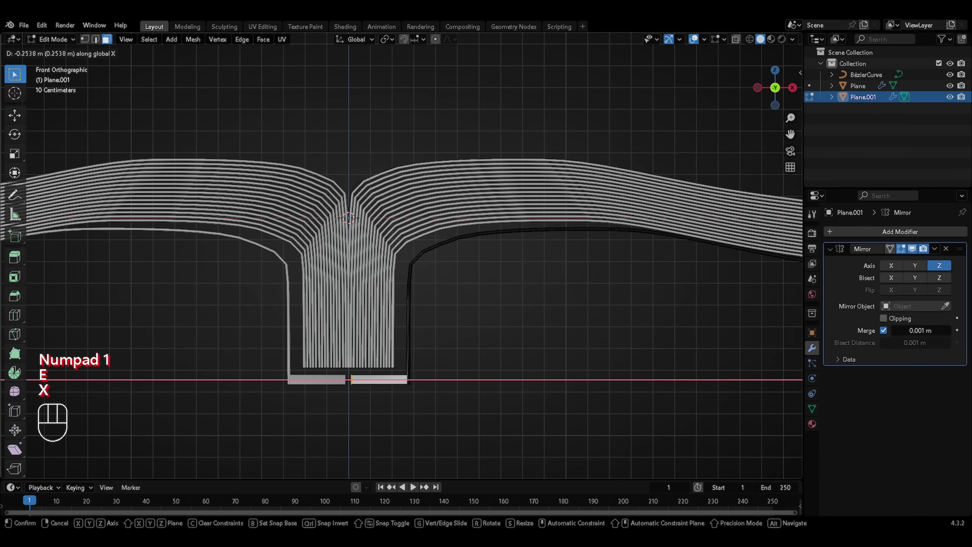
{"action": "left_click", "coordinate": [458, 368]}
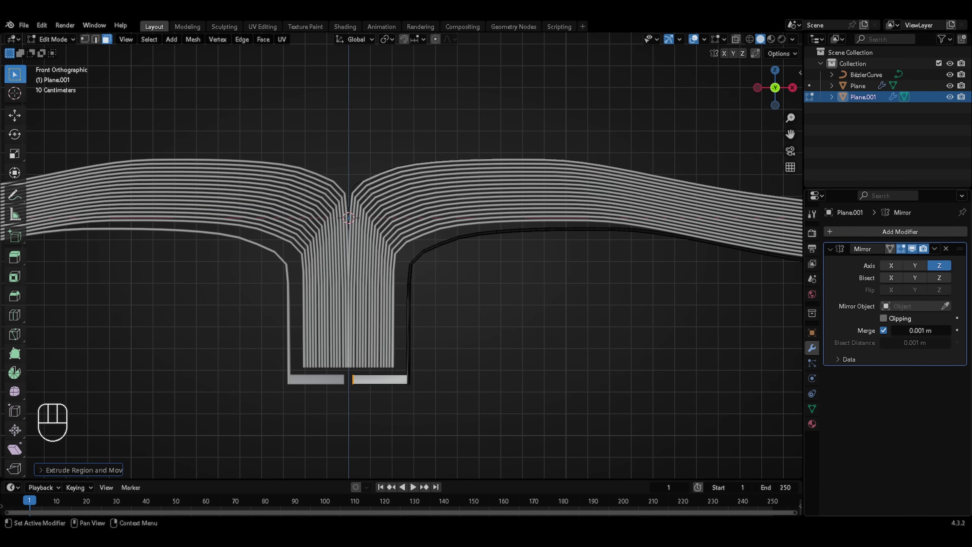
Turn on Clipping for the cover's Mirror modifier and move the extruded faces along X until both spine halves meet.
{"action": "key", "text": "g"}
{"action": "key", "text": "x"}
{"action": "key", "text": "Return"}
{"action": "middle_click_drag", "start_coordinate": [445, 299], "coordinate": [456, 316]}
{"action": "middle_click_drag", "start_coordinate": [456, 316], "coordinate": [456, 379], "text": "ctrl"}
{"action": "key", "text": "Tab"}
{"action": "middle_click_drag", "start_coordinate": [441, 307], "coordinate": [483, 298]}
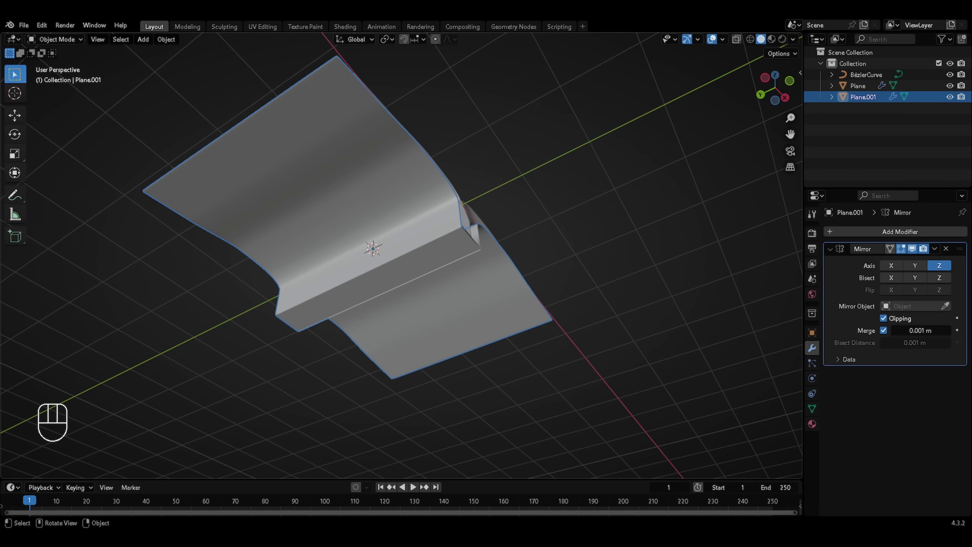
Select all cover faces and thicken them by about 0.03 m with Extrude Individual Faces, finishing in Object Mode.
{"action": "key", "text": "Tab"}
{"action": "key", "text": "a"}
{"action": "middle_click_drag", "start_coordinate": [482, 299], "coordinate": [440, 237]}
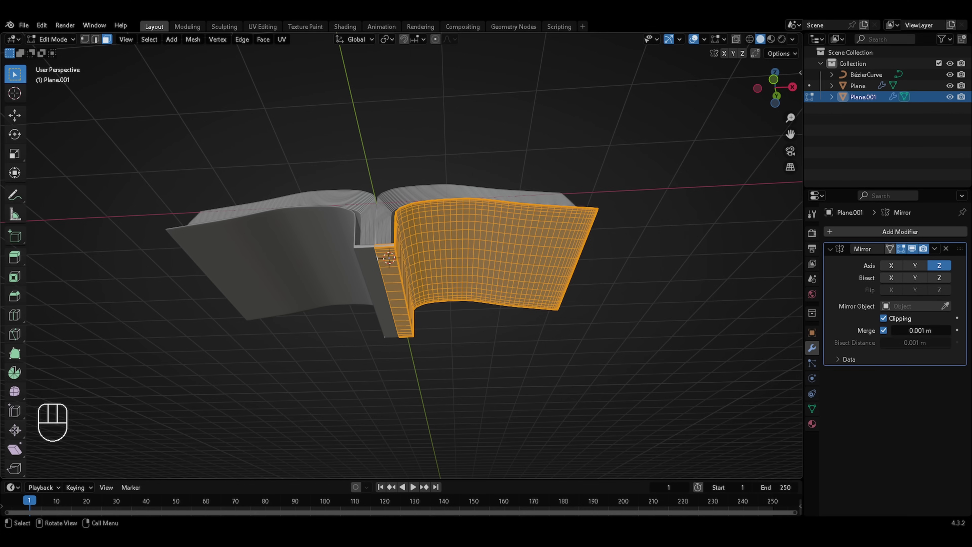
{"action": "key", "text": "alt+e"}
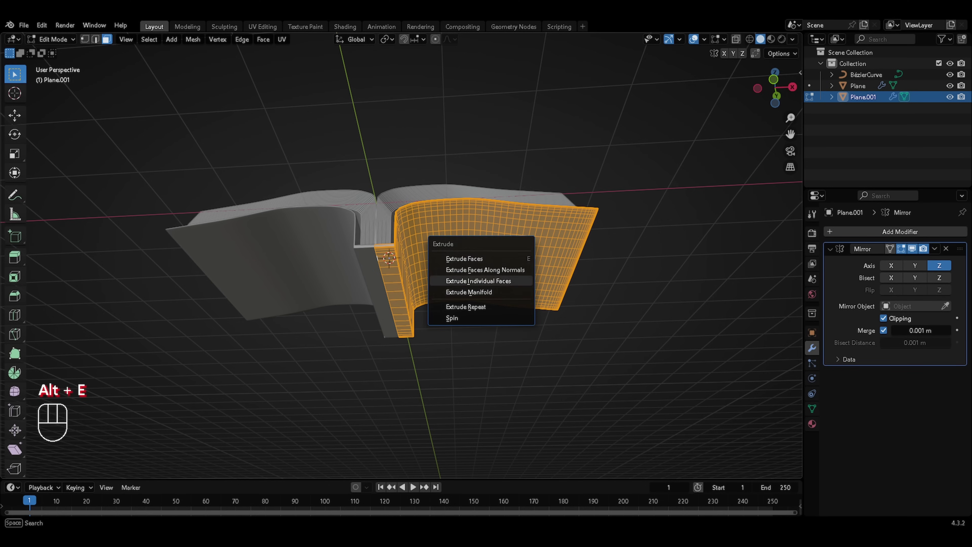
{"action": "left_click", "coordinate": [512, 281]}
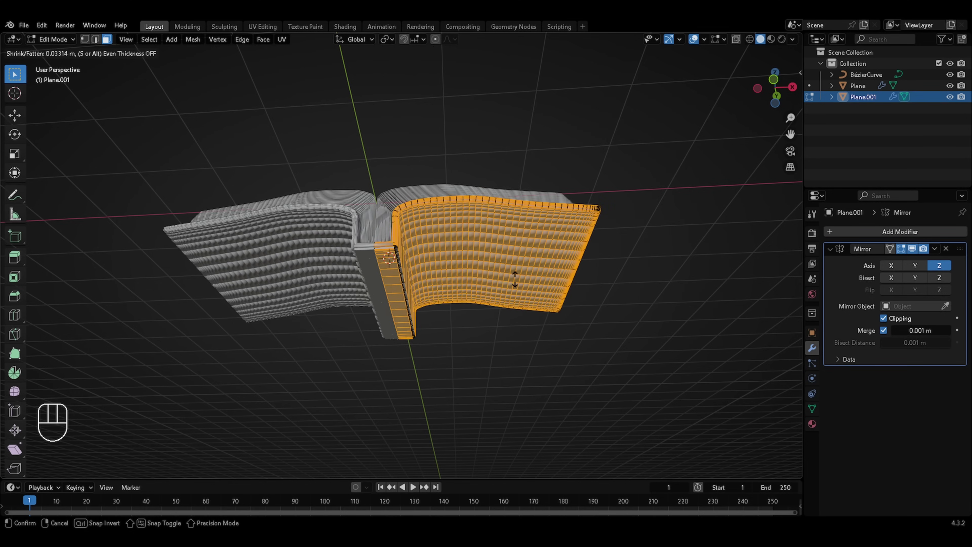
{"action": "key", "text": "Escape"}
{"action": "middle_click_drag", "start_coordinate": [515, 279], "coordinate": [684, 243]}
{"action": "key", "text": "Tab"}
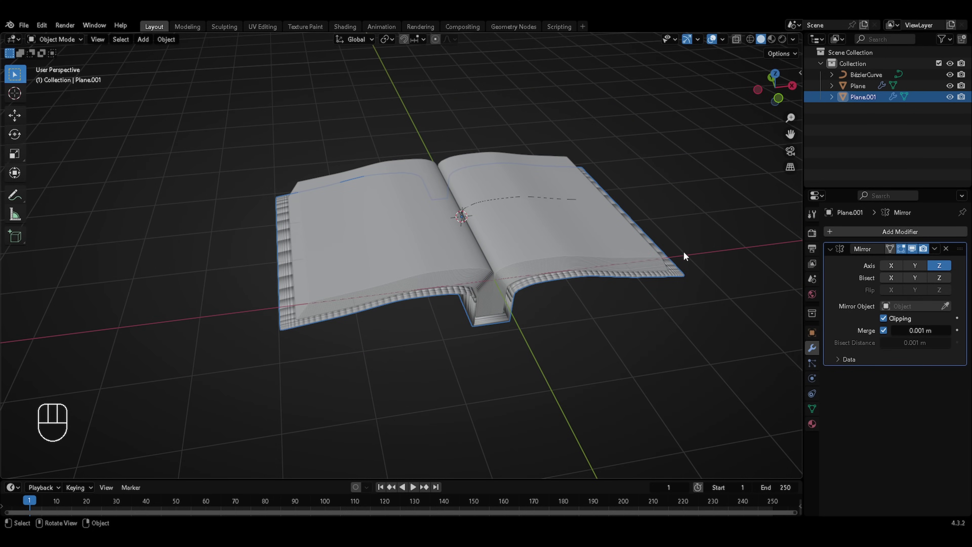
Examine the stacked page edges and surface mesh of the page block up close in Edit Mode.
{"action": "middle_click_drag", "start_coordinate": [637, 250], "coordinate": [594, 191]}
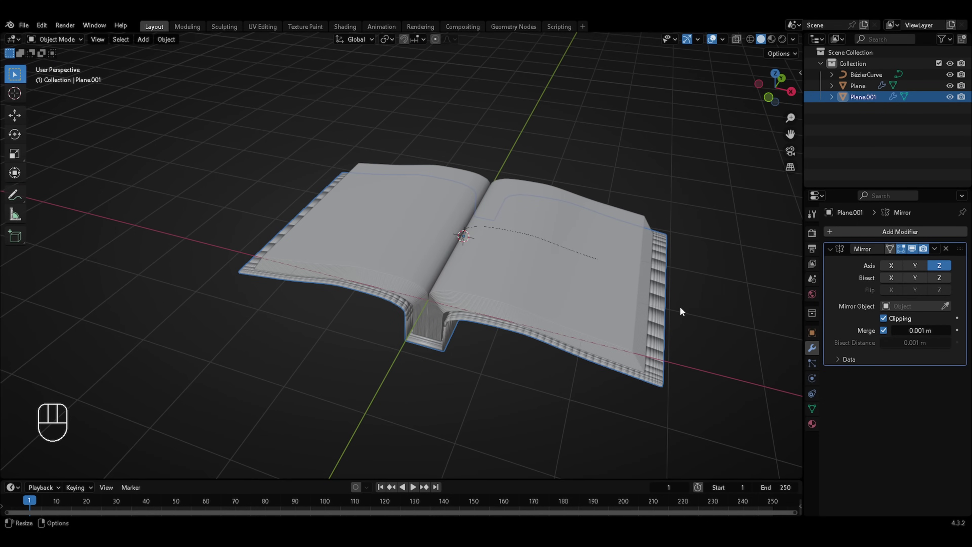
{"action": "middle_click_drag", "start_coordinate": [680, 311], "coordinate": [586, 195], "text": "ctrl"}
{"action": "left_click", "coordinate": [657, 194]}
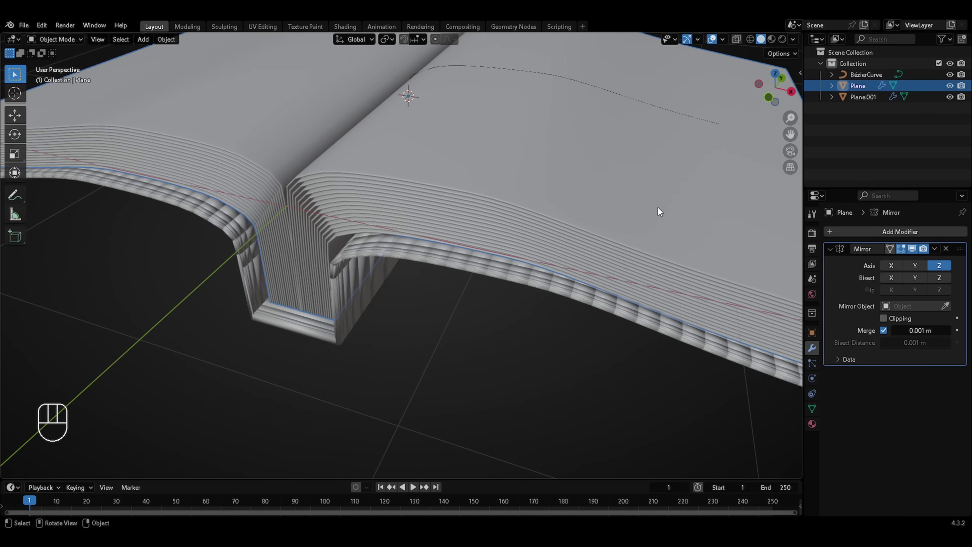
{"action": "key", "text": "Tab"}
{"action": "middle_click_drag", "start_coordinate": [660, 217], "coordinate": [597, 258]}
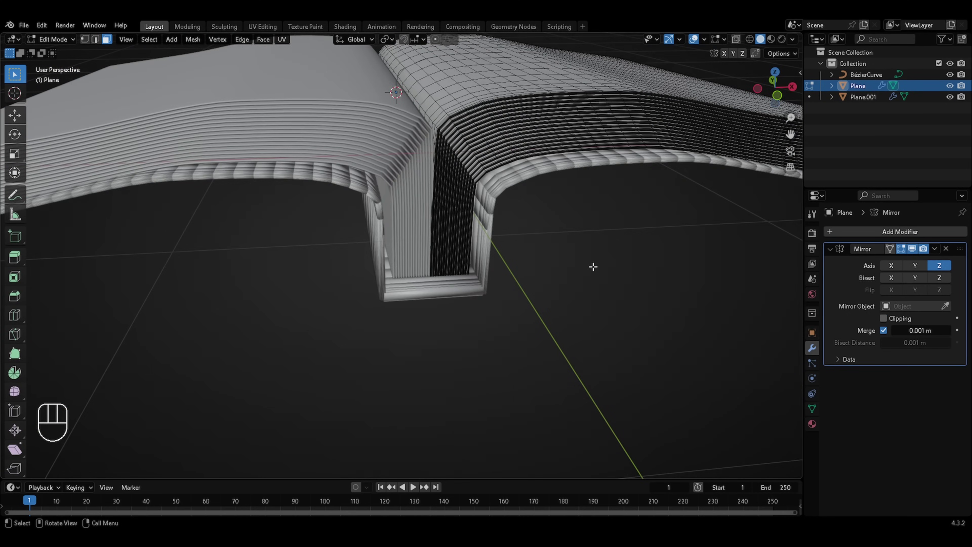
{"action": "mouse_move", "coordinate": [608, 274]}
{"action": "middle_mouse_down", "text": "ctrl"}
{"action": "mouse_move", "coordinate": [642, 235]}
{"action": "mouse_move", "coordinate": [648, 200]}
{"action": "mouse_move", "coordinate": [626, 210]}
{"action": "mouse_move", "coordinate": [625, 195]}
{"action": "mouse_move", "coordinate": [598, 284]}
{"action": "middle_mouse_up", "text": "ctrl"}
{"action": "key", "text": "shift+Escape"}
{"action": "middle_click_drag", "start_coordinate": [604, 185], "coordinate": [650, 199]}
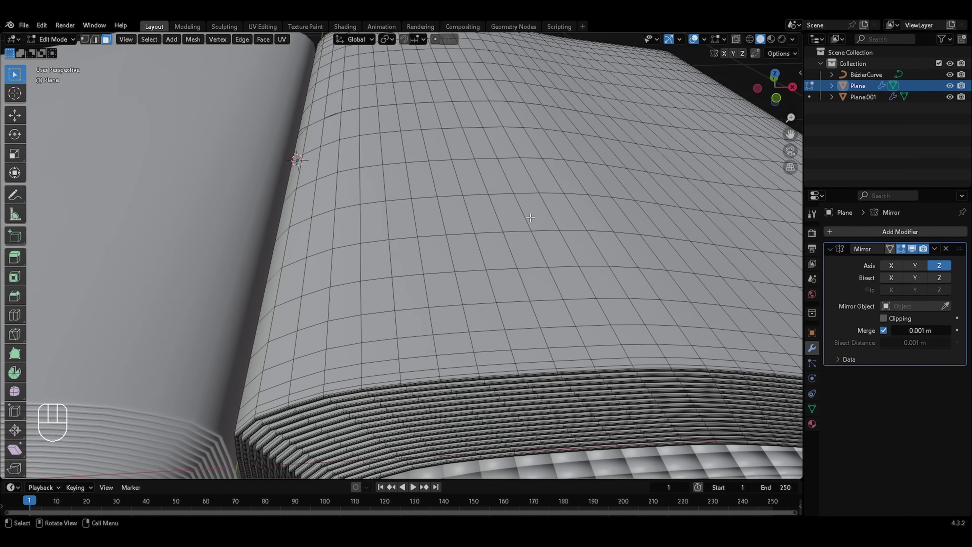
{"action": "middle_click_drag", "start_coordinate": [614, 332], "coordinate": [678, 154]}
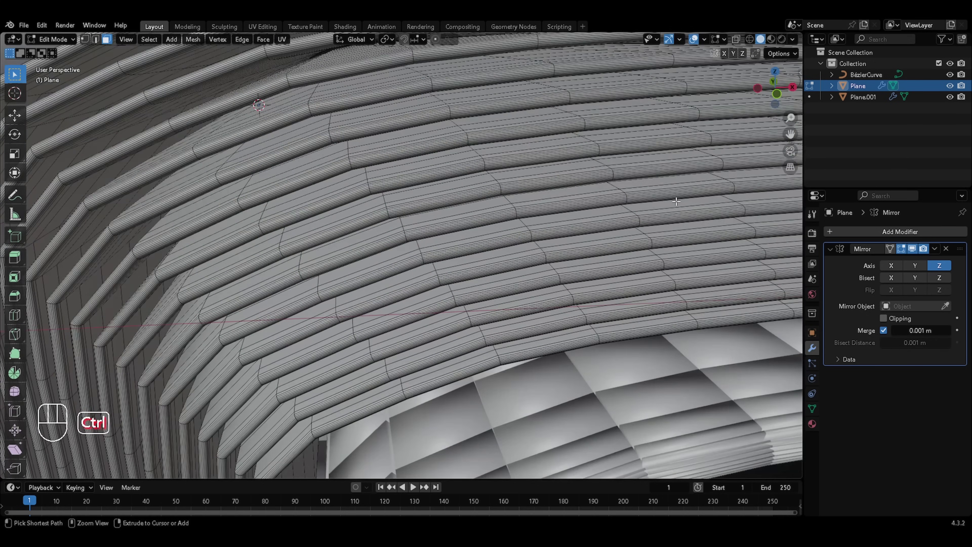
{"action": "key", "text": "shift+Escape"}
{"action": "middle_click_drag", "start_coordinate": [413, 72], "coordinate": [456, 148], "text": "shift"}
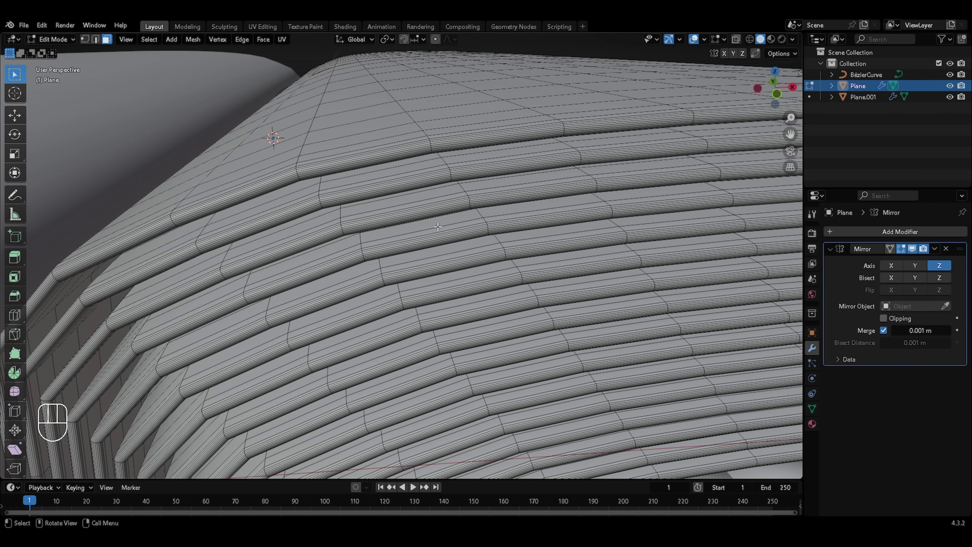
{"action": "middle_click_drag", "start_coordinate": [650, 116], "coordinate": [591, 295], "text": "ctrl"}
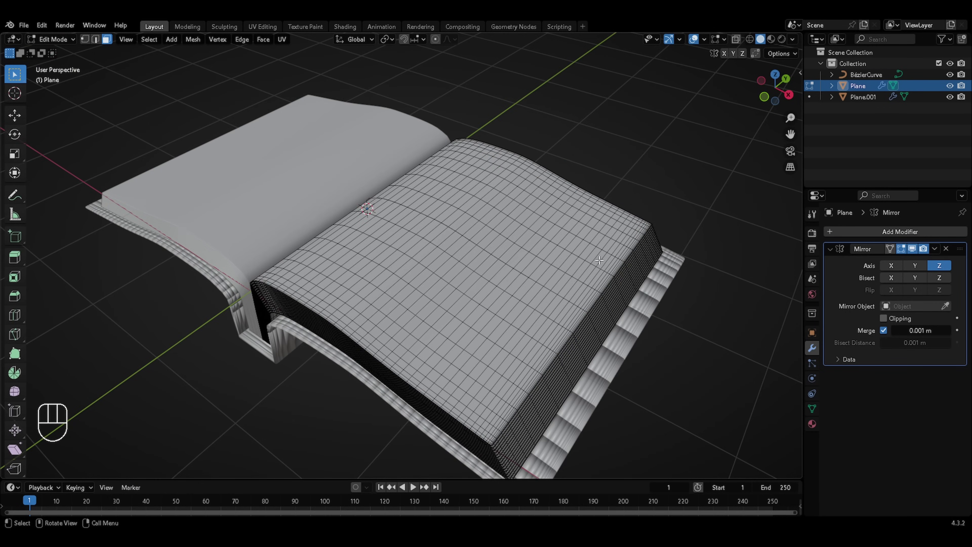
Compare the cover's extruded mesh with the page block's mesh in Edit Mode and examine the book from the front.
{"action": "key", "text": "Tab"}
{"action": "middle_click_drag", "start_coordinate": [579, 363], "coordinate": [611, 334]}
{"action": "left_click", "coordinate": [610, 331]}
{"action": "key", "text": "Tab"}
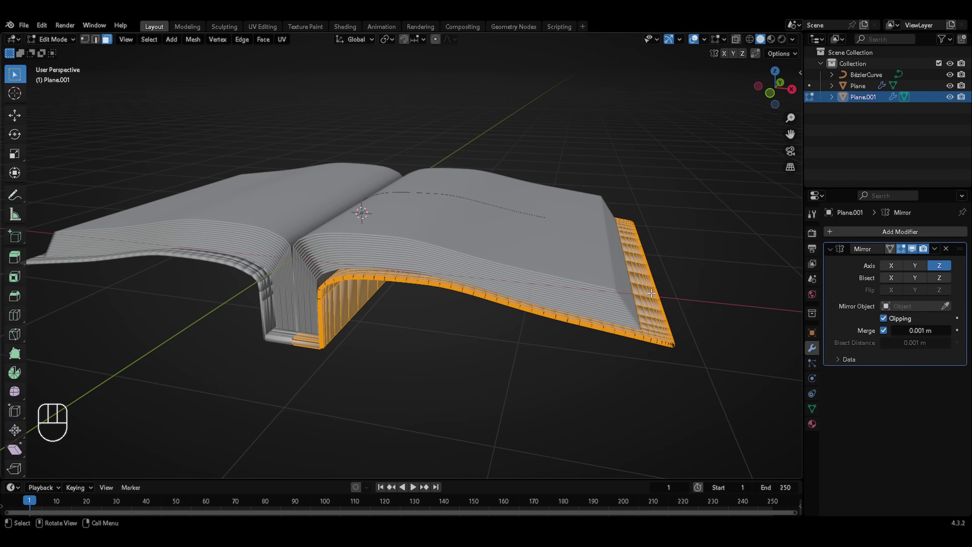
{"action": "key", "text": "Tab"}
{"action": "left_click", "coordinate": [615, 195]}
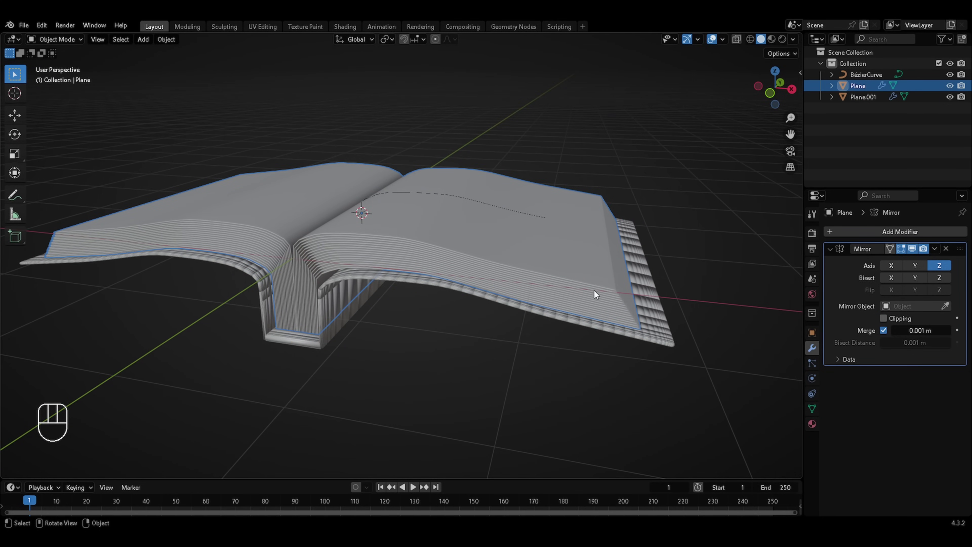
{"action": "key", "text": "Tab"}
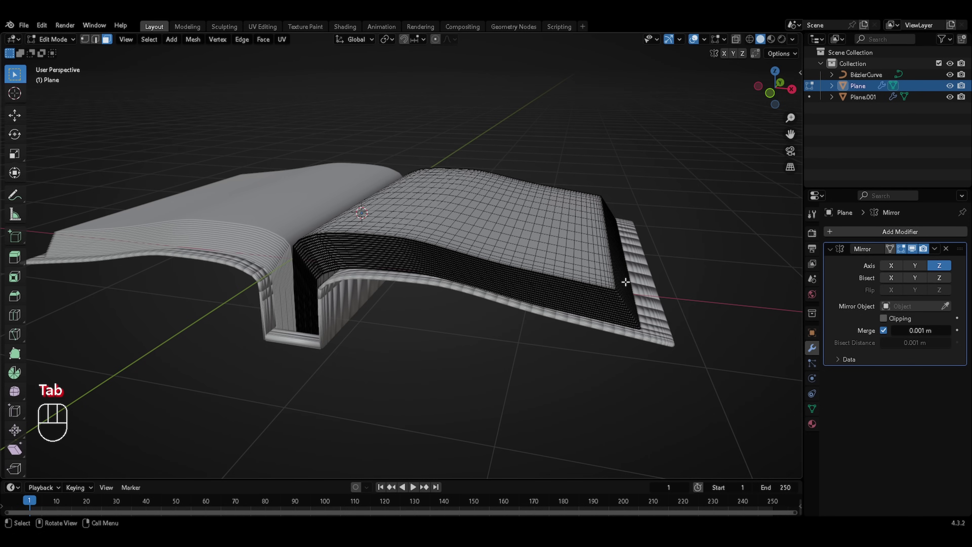
{"action": "key", "text": "Escape"}
{"action": "key", "text": "Escape"}
{"action": "middle_click_drag", "start_coordinate": [540, 294], "coordinate": [661, 182], "text": "ctrl"}
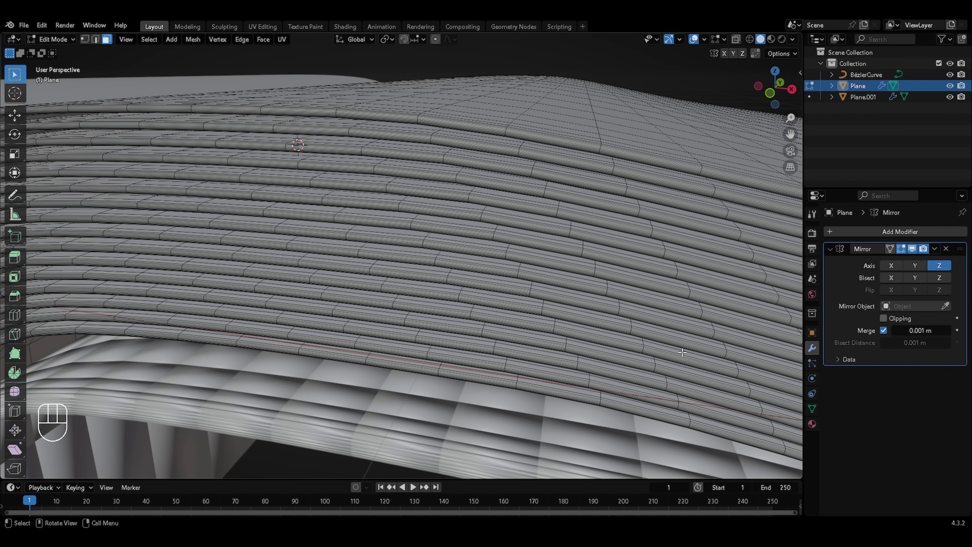
{"action": "middle_click_drag", "start_coordinate": [636, 289], "coordinate": [629, 313]}
{"action": "middle_click_drag", "start_coordinate": [626, 175], "coordinate": [596, 264], "text": "ctrl"}
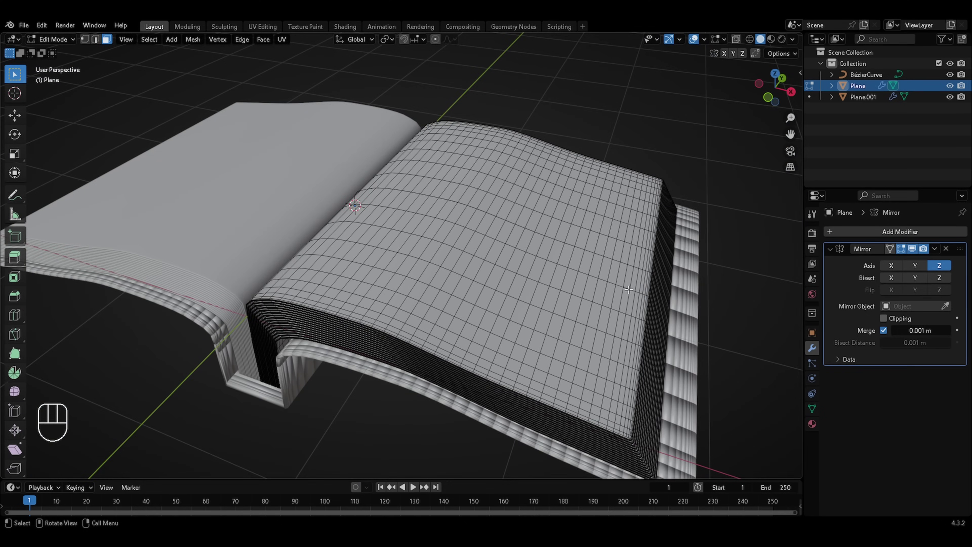
{"action": "key", "text": "Tab"}
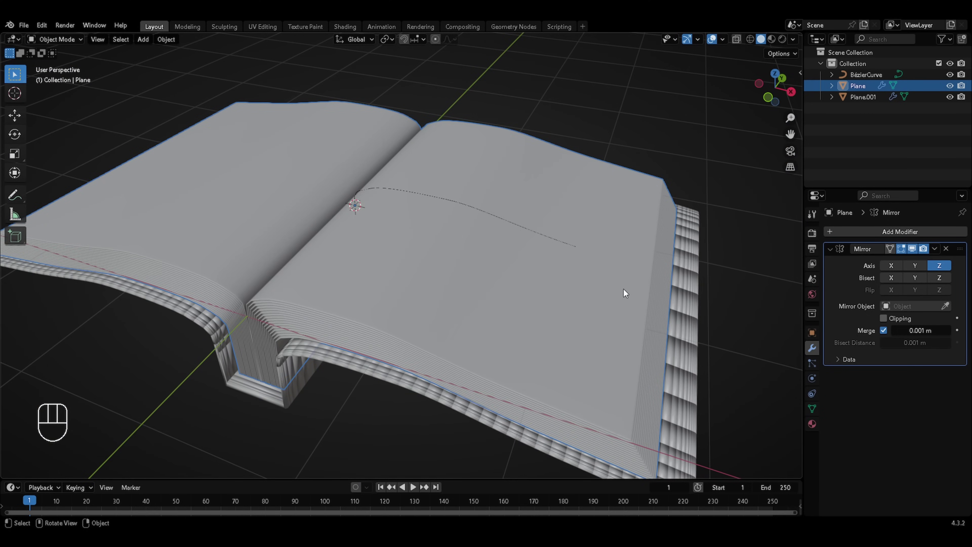
{"action": "middle_click_drag", "start_coordinate": [523, 332], "coordinate": [579, 308]}
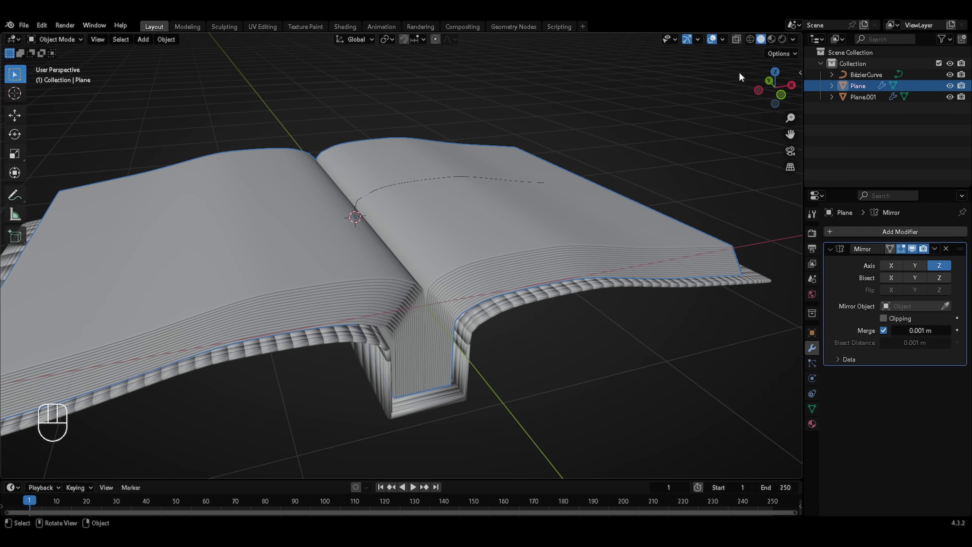
Switch the viewport to Rendered shading with Scene Lights and Scene World turned off.
{"action": "left_click", "coordinate": [781, 39]}
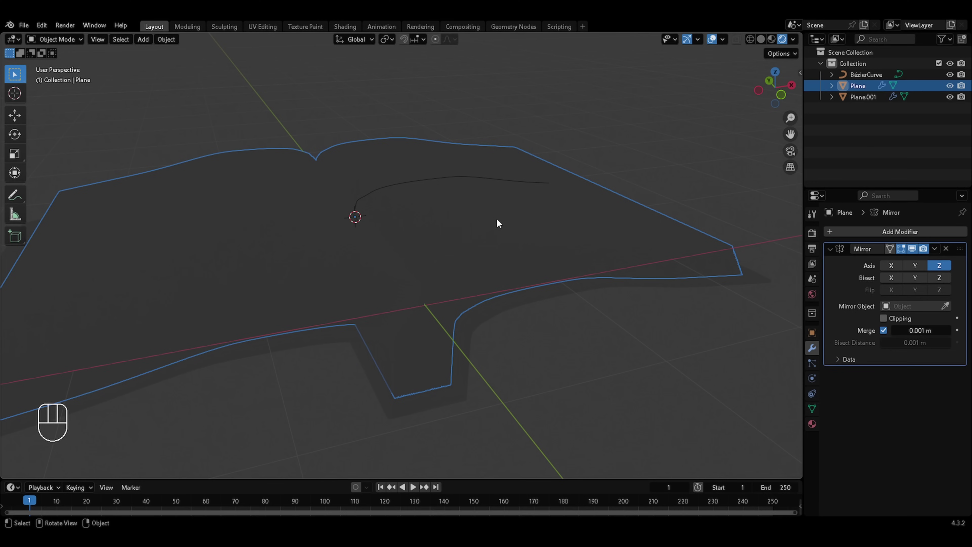
{"action": "left_click", "coordinate": [793, 40]}
{"action": "left_click", "coordinate": [753, 94]}
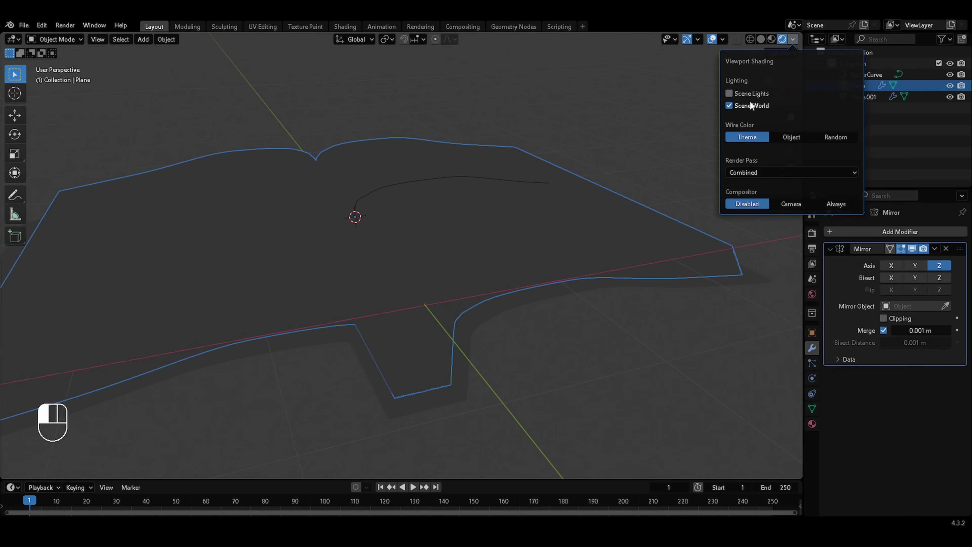
{"action": "left_click", "coordinate": [752, 105]}
{"action": "middle_click_drag", "start_coordinate": [560, 218], "coordinate": [548, 343]}
Give the cover a new material with a dark red base color.
{"action": "left_click", "coordinate": [560, 383]}
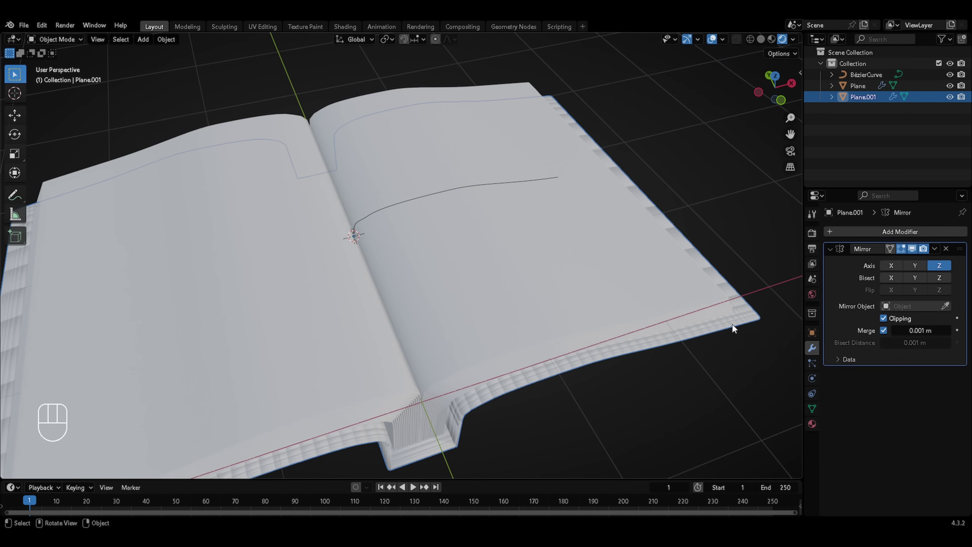
{"action": "left_click", "coordinate": [811, 424]}
{"action": "left_click", "coordinate": [893, 280]}
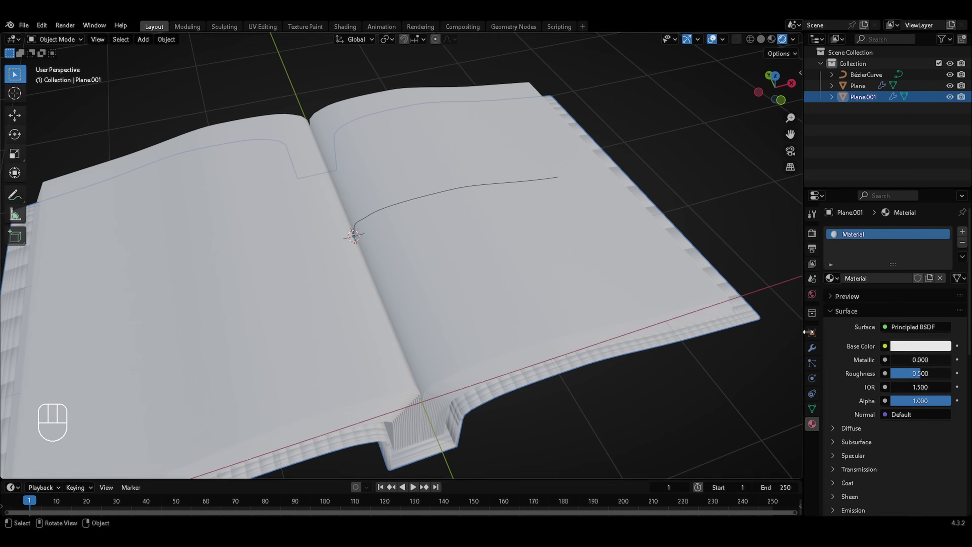
{"action": "left_click", "coordinate": [909, 346]}
{"action": "left_click", "coordinate": [897, 248]}
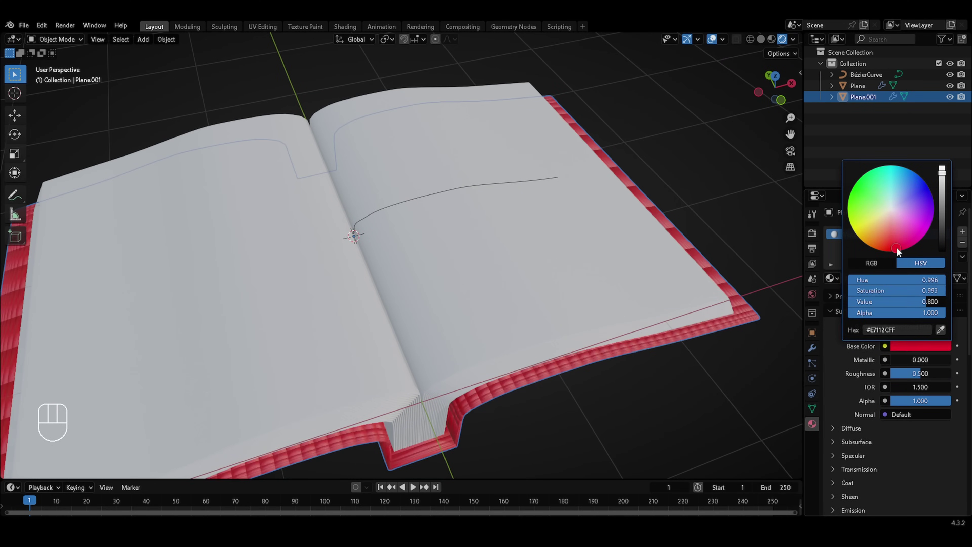
{"action": "left_click_drag", "start_coordinate": [943, 196], "coordinate": [941, 205]}
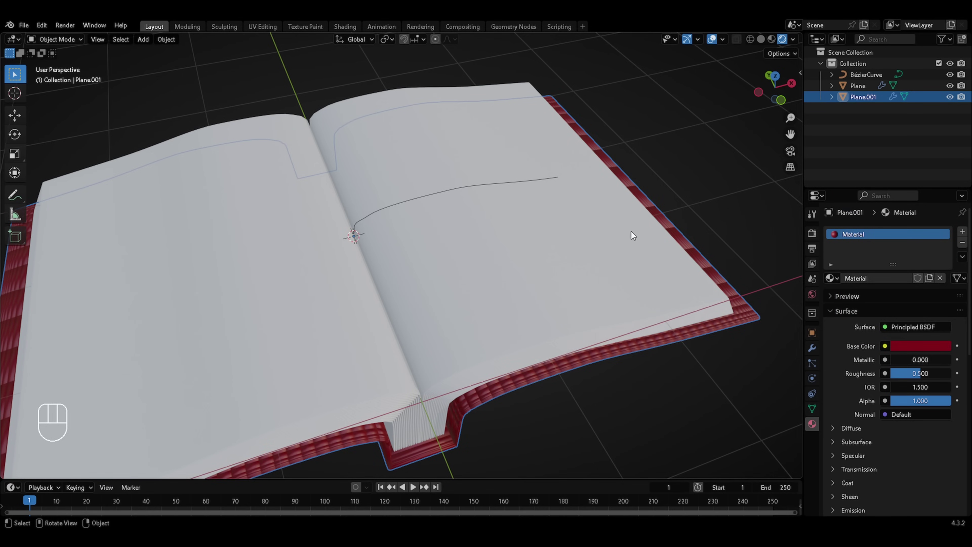
Select the page block and give it its own new material.
{"action": "middle_click_drag", "start_coordinate": [692, 203], "coordinate": [688, 233], "text": "ctrl"}
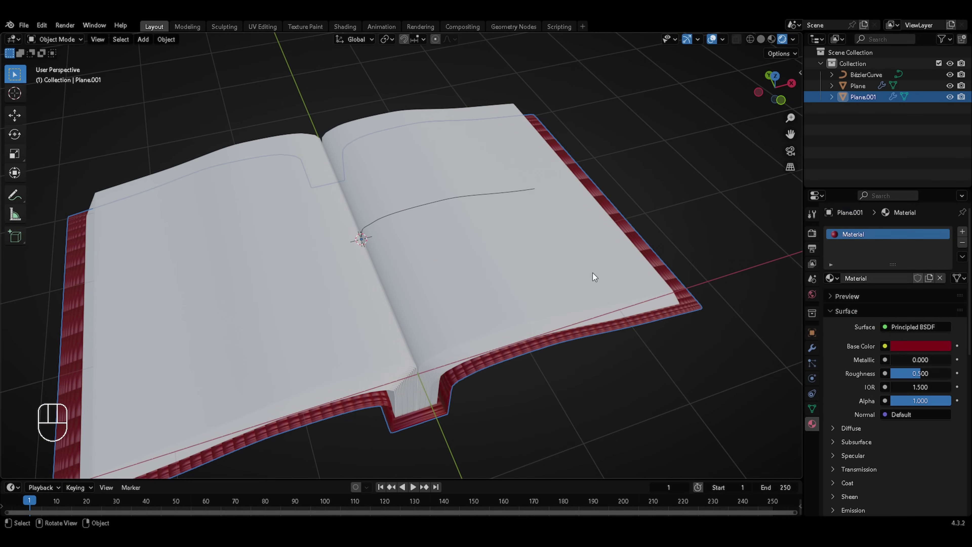
{"action": "left_click", "coordinate": [617, 277]}
{"action": "left_click", "coordinate": [871, 279]}
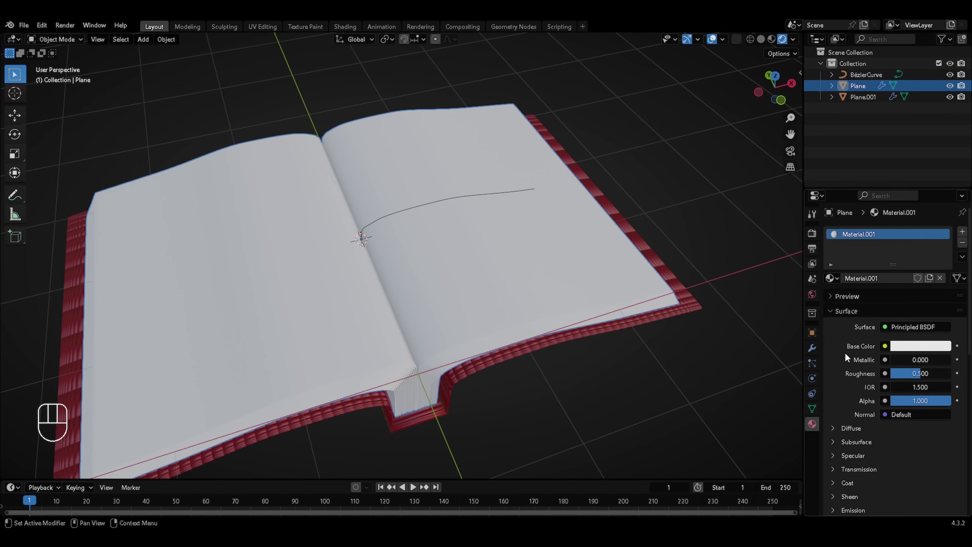
Set the page material's base color to a pale cream yellow with hue 0.156, saturation 0.470 and value 1.000.
{"action": "left_click", "coordinate": [906, 346]}
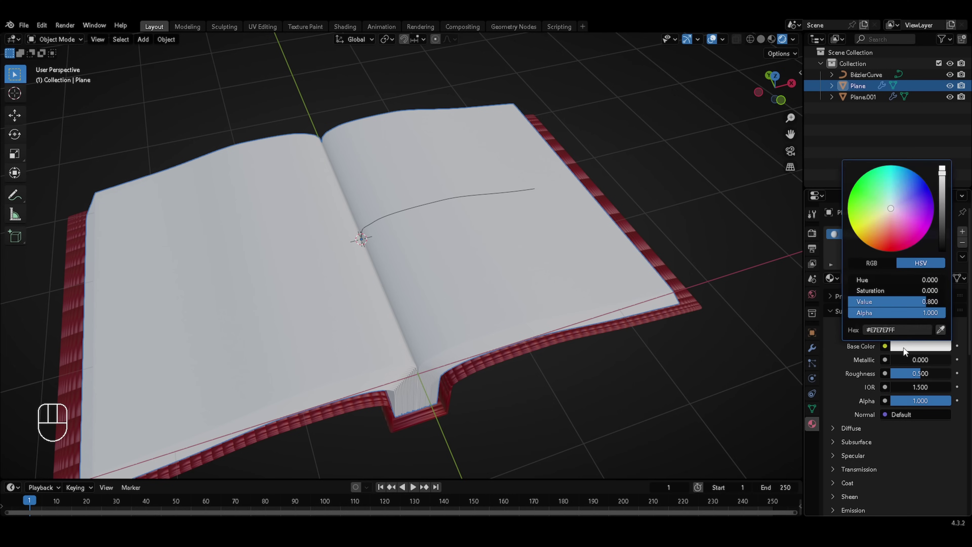
{"action": "left_click_drag", "start_coordinate": [889, 209], "coordinate": [882, 213]}
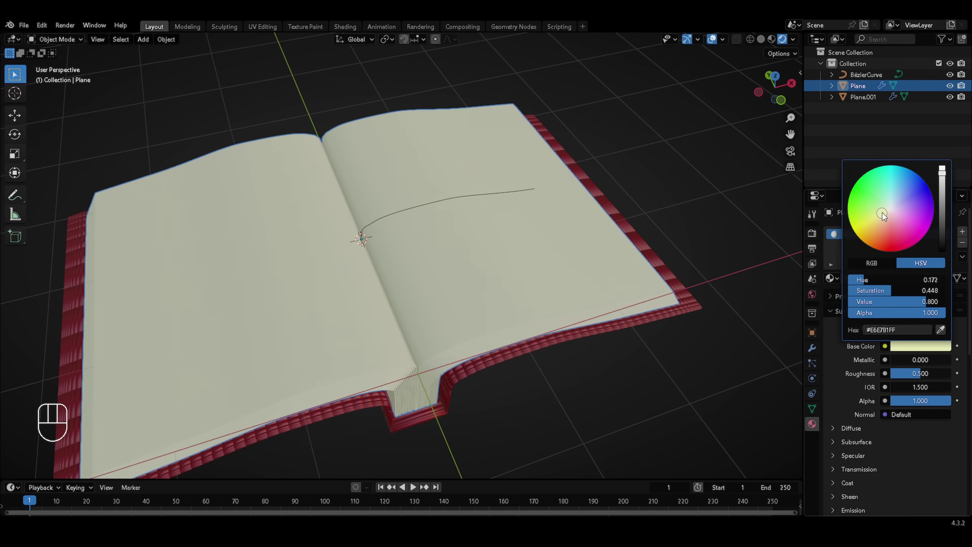
{"action": "left_click_drag", "start_coordinate": [942, 174], "coordinate": [943, 167]}
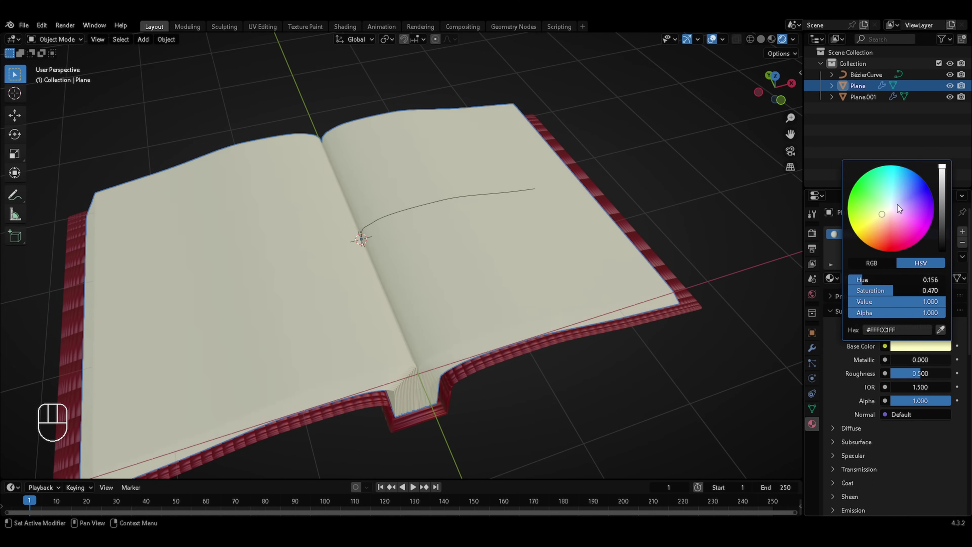
{"action": "middle_click_drag", "start_coordinate": [544, 282], "coordinate": [565, 257]}
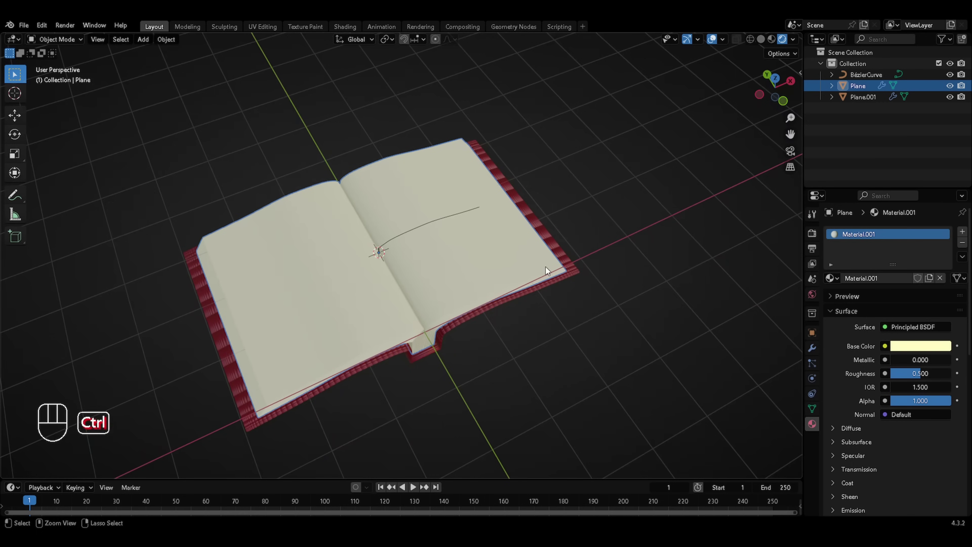
{"action": "middle_click_drag", "start_coordinate": [477, 298], "coordinate": [483, 255]}
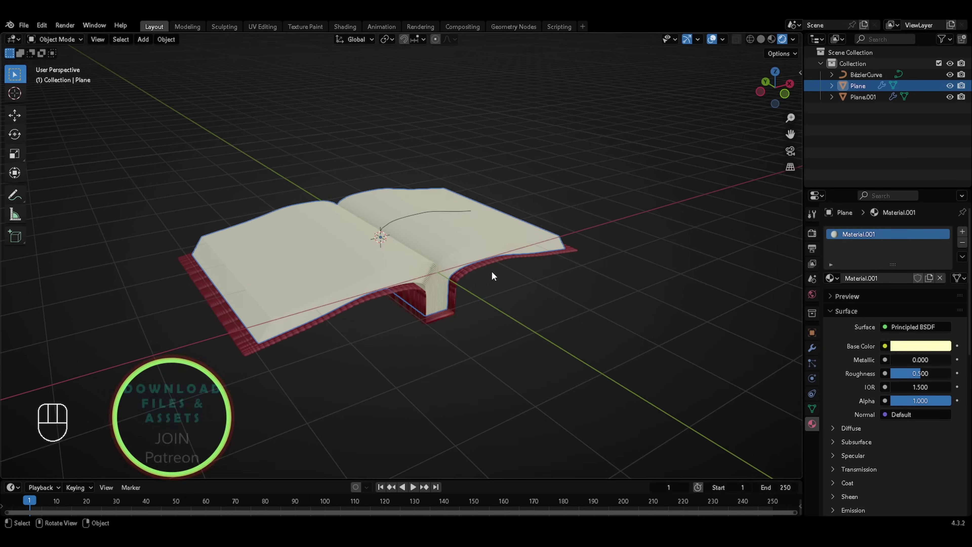
{"action": "left_click", "coordinate": [498, 293]}
{"action": "middle_click_drag", "start_coordinate": [499, 293], "coordinate": [439, 337]}
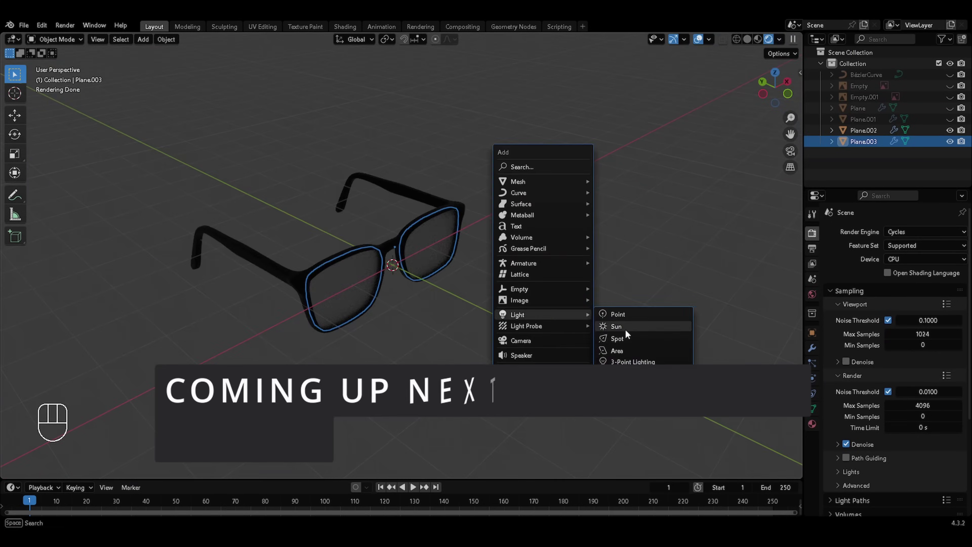